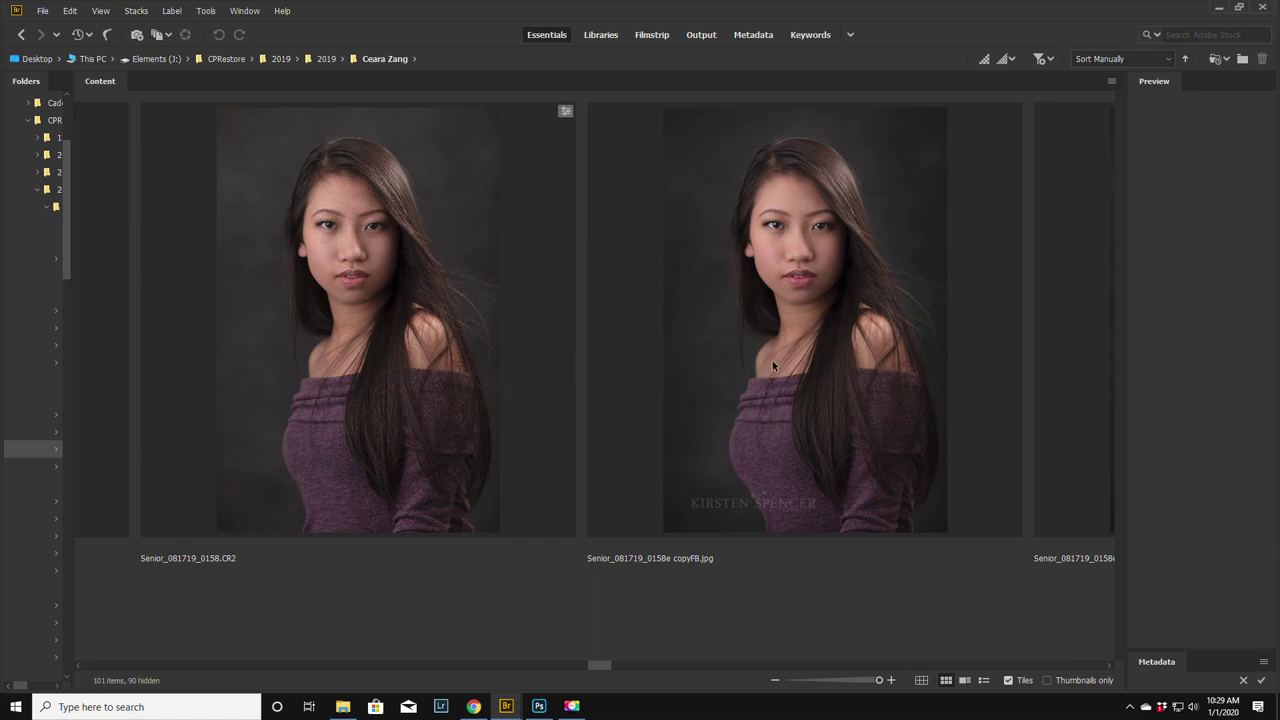
- Switch from Bridge to Photoshop, where the Senior_081719_0158e.jpg portrait is open
left_click(541, 710)
key("space")
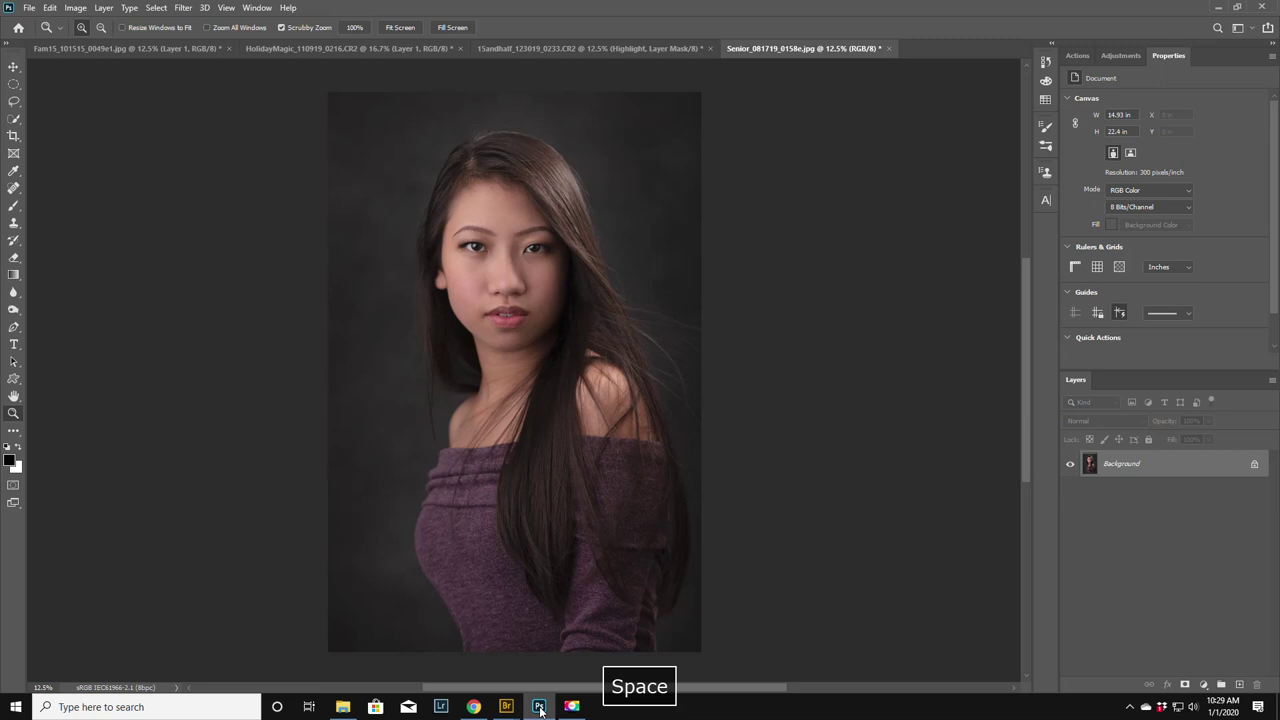
- Zoom in on her face from 12.5% to 25% and pan so face and shoulders fill the view
left_click(489, 219)
left_click(527, 218)
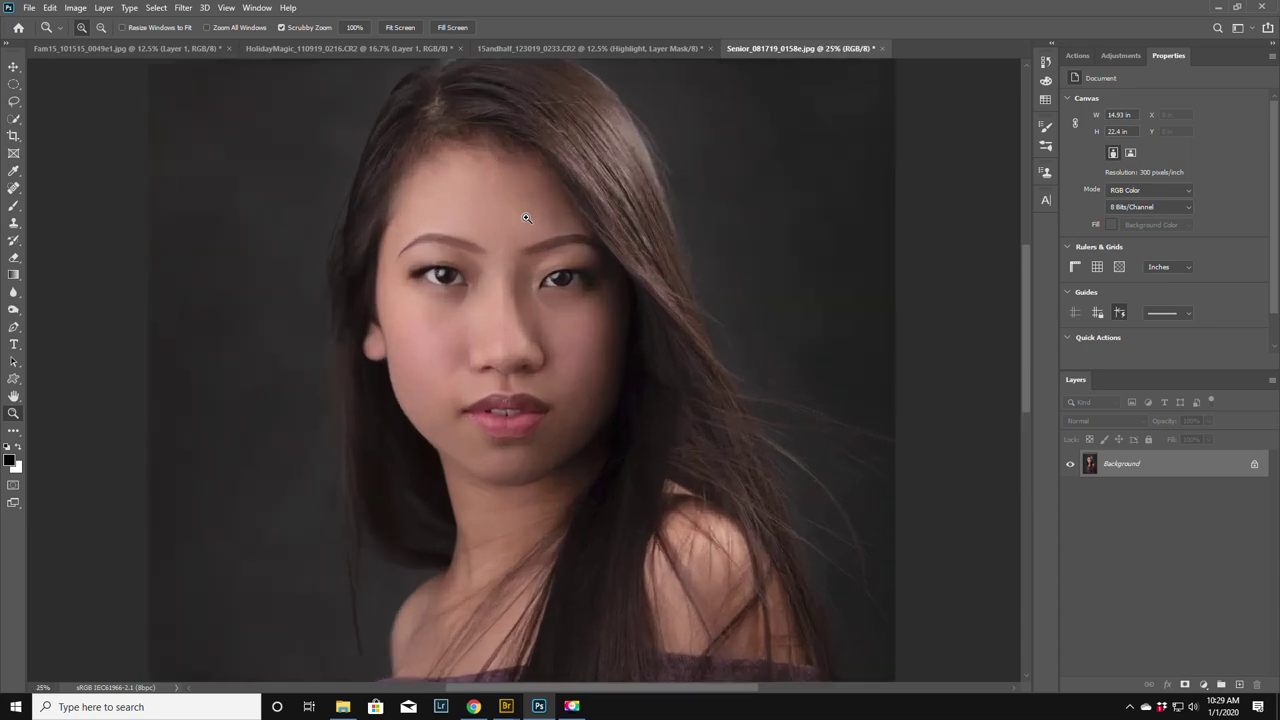
scroll(527, 218, "down", 1)
scroll(527, 218, "down", 2)
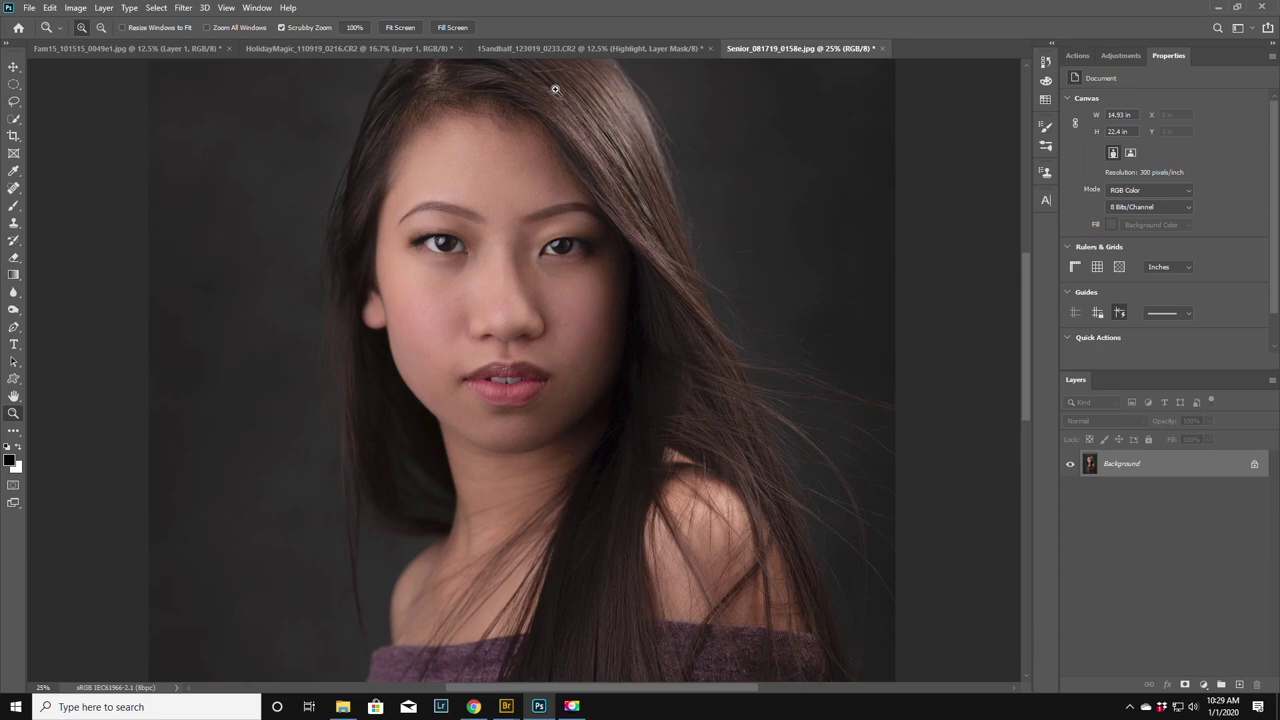
scroll(504, 110, "down", 1)
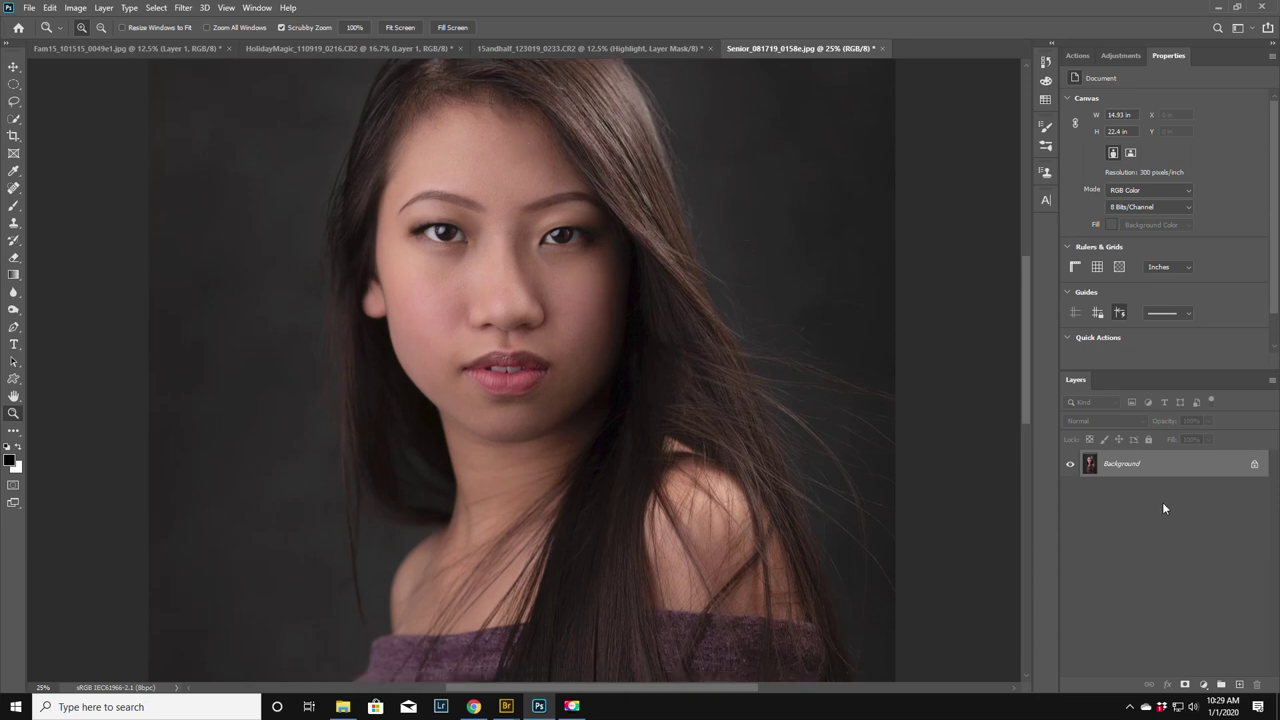
- Cycle through the Actions, Adjustments and Properties panels, ending on Adjustments
left_click(1126, 55)
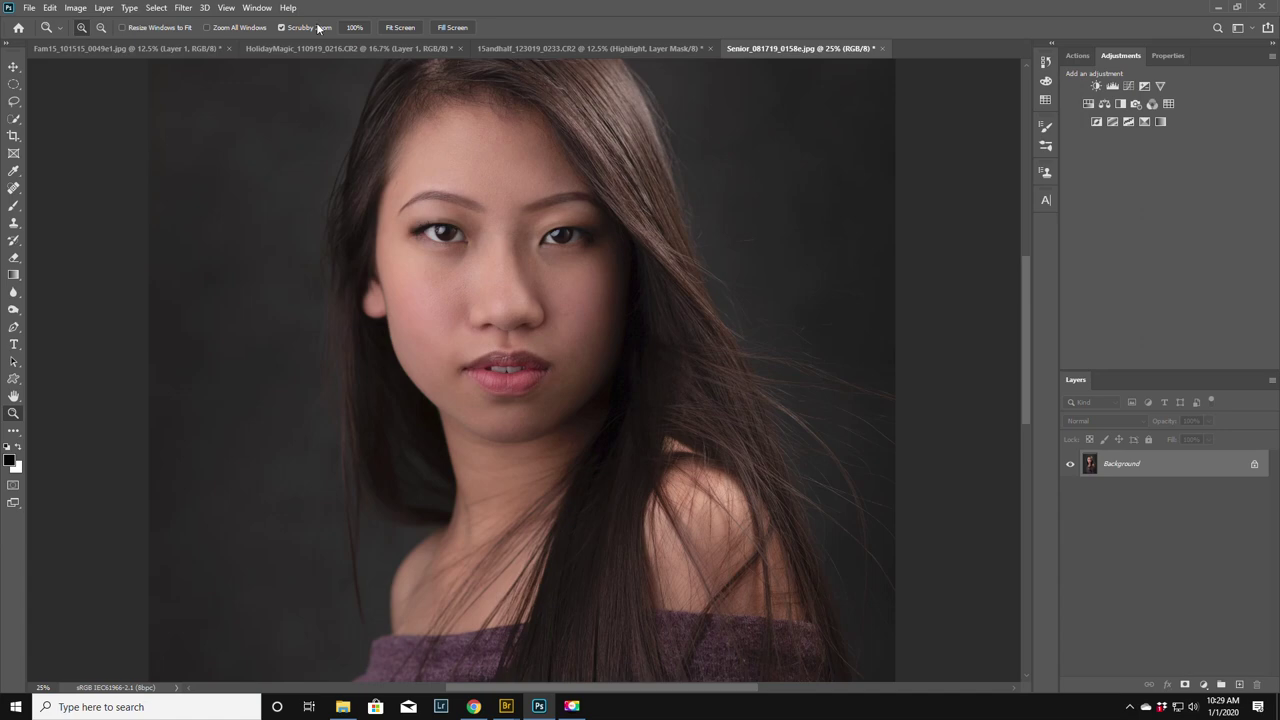
left_click(258, 8)
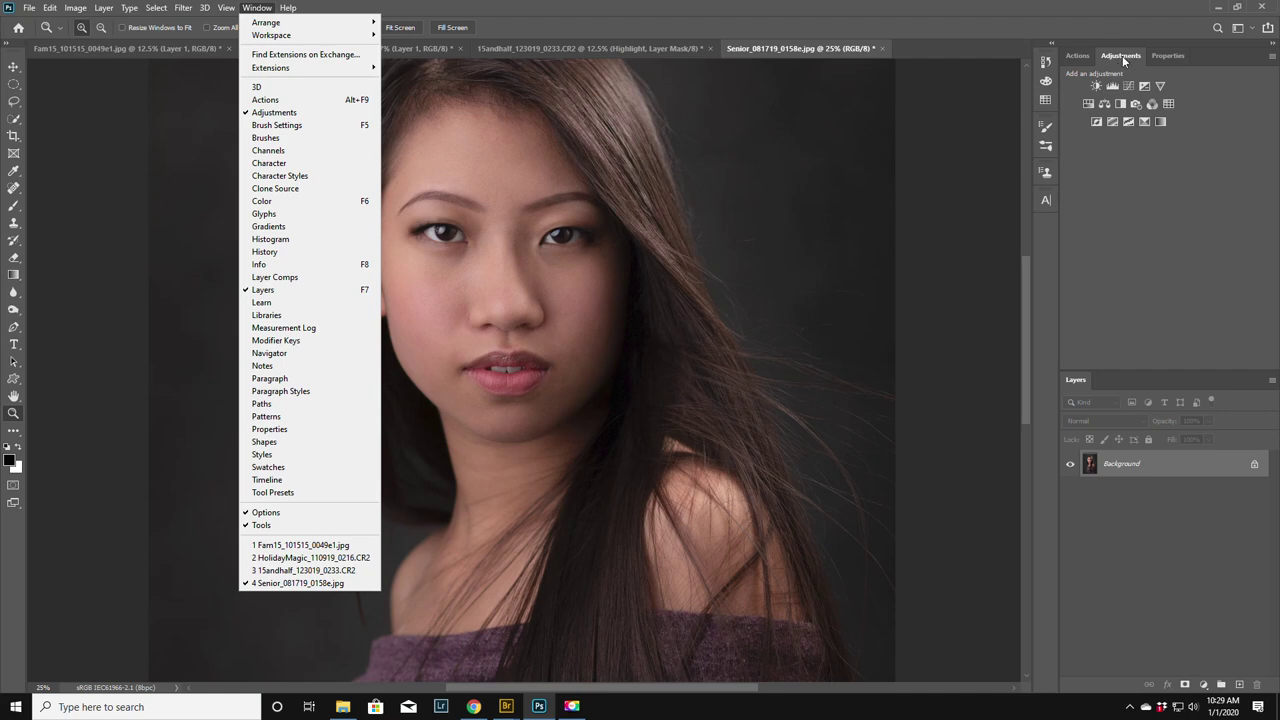
left_click(1077, 55)
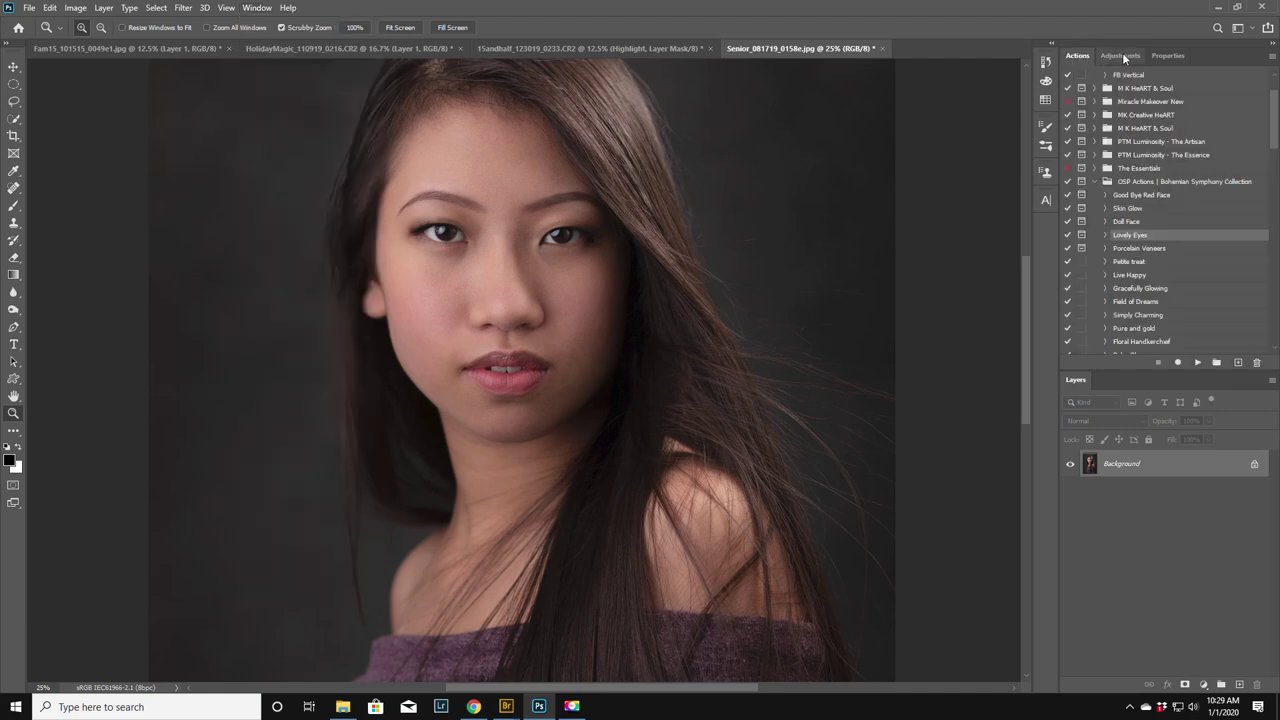
left_click(1120, 55)
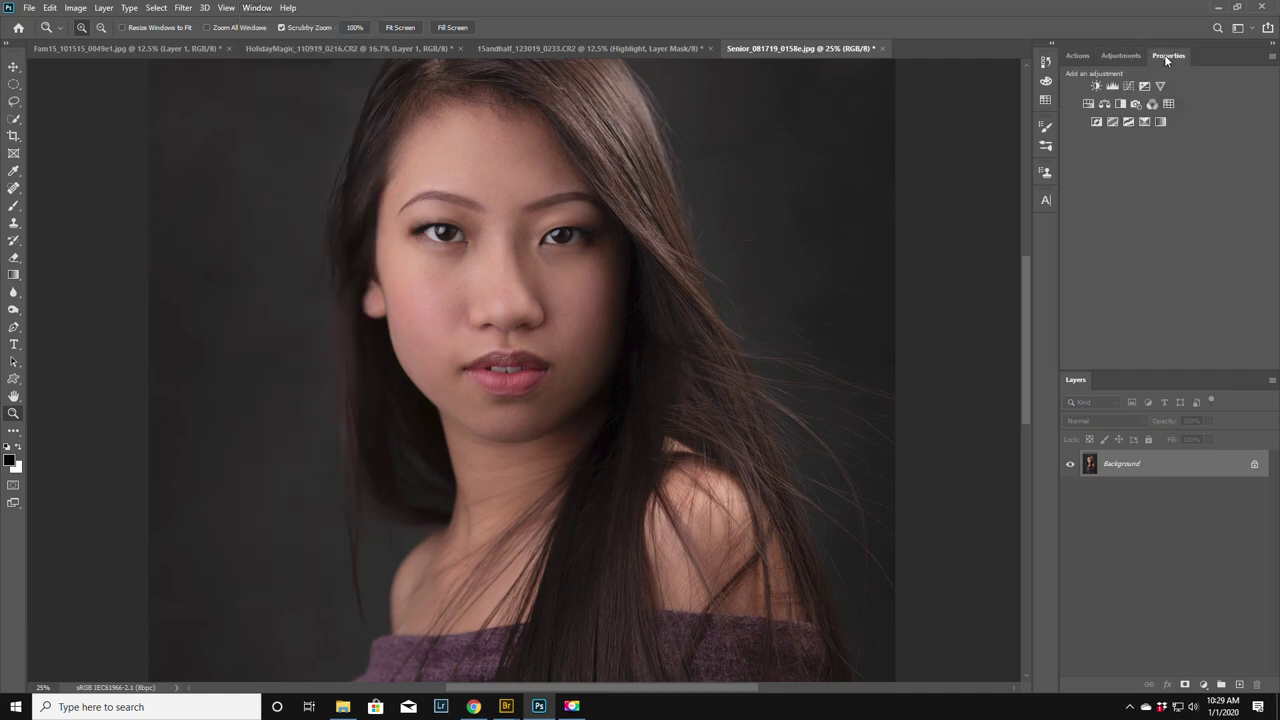
left_click(1166, 56)
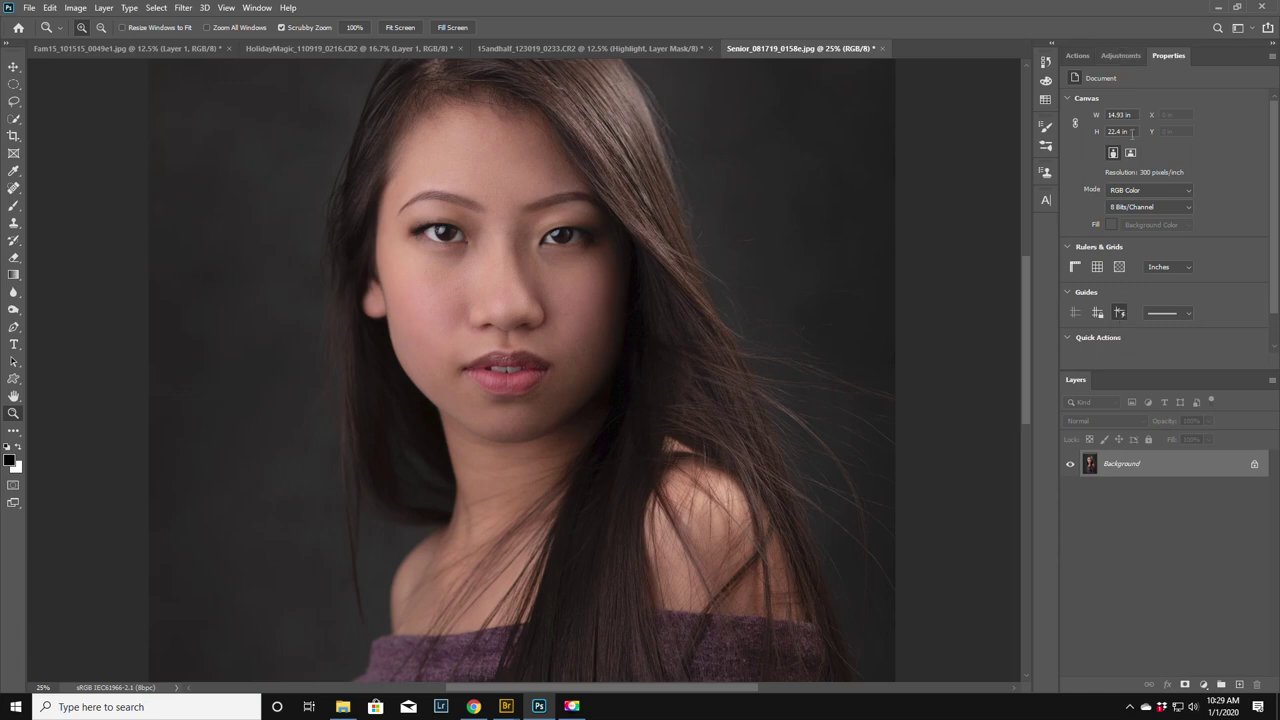
left_click(1117, 55)
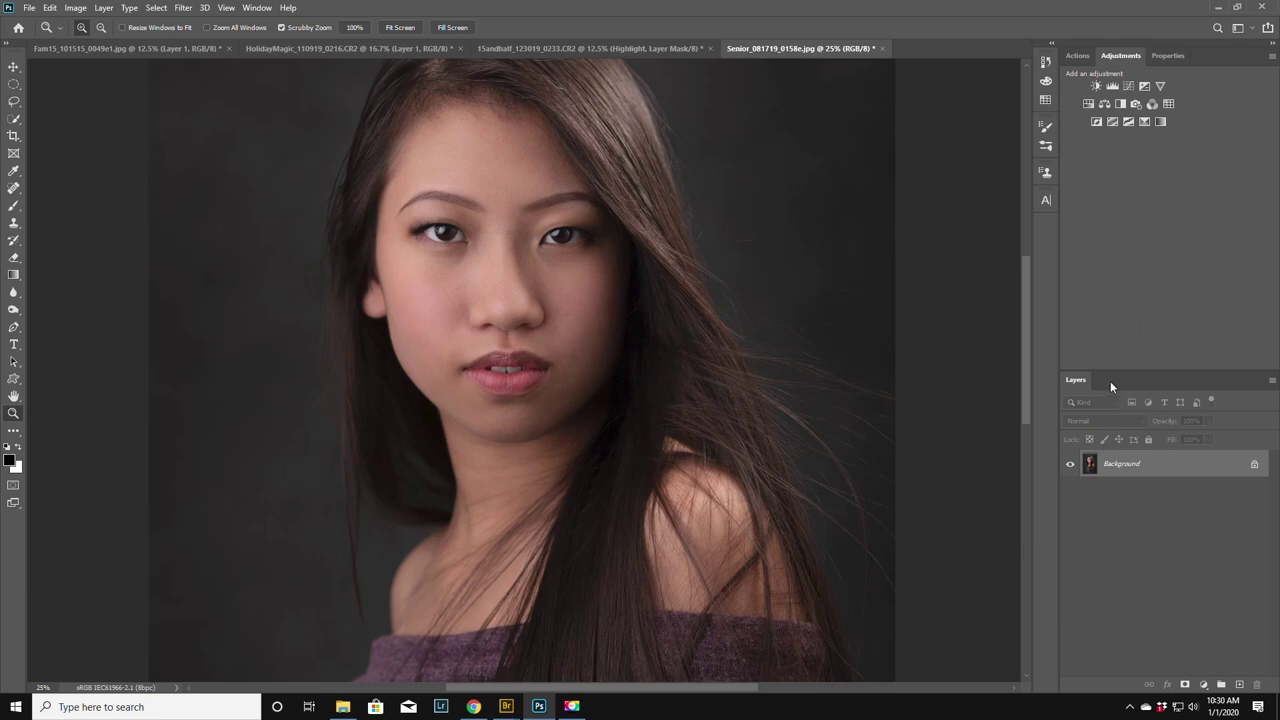
- Check the Layers panel options and Window menu, closing both without changes
right_click(1081, 378)
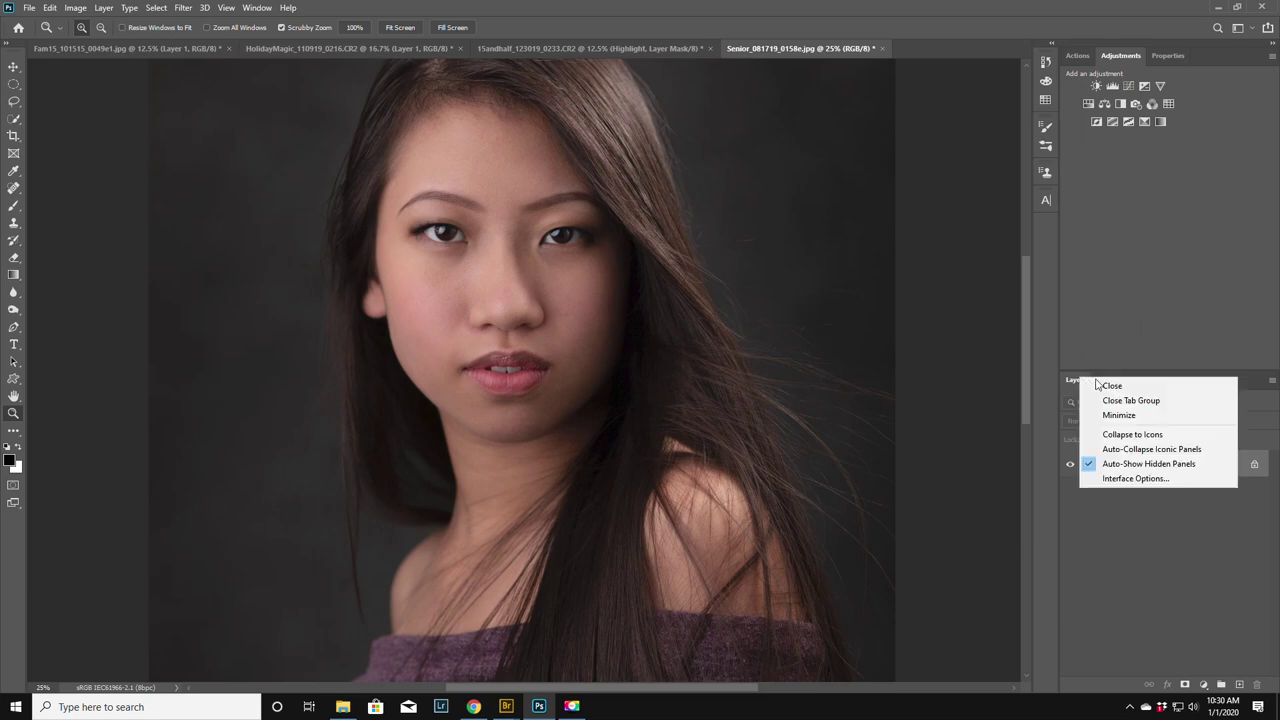
left_click(1176, 319)
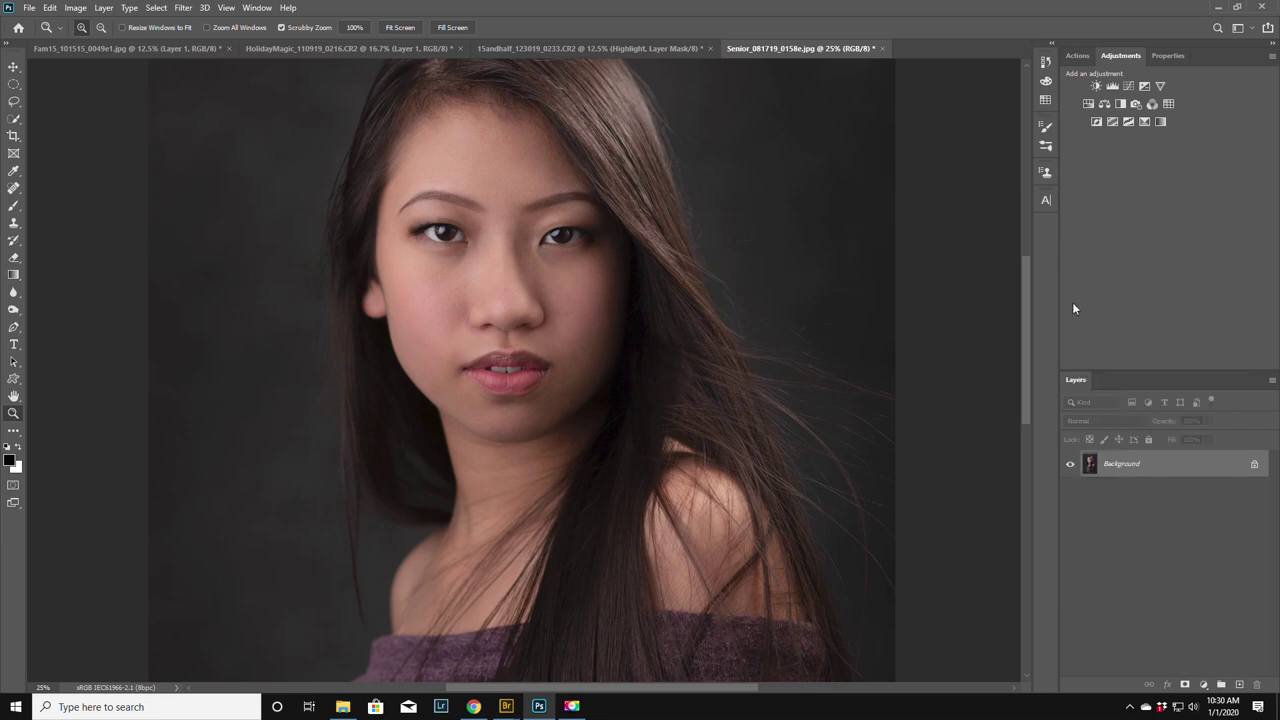
left_click(256, 8)
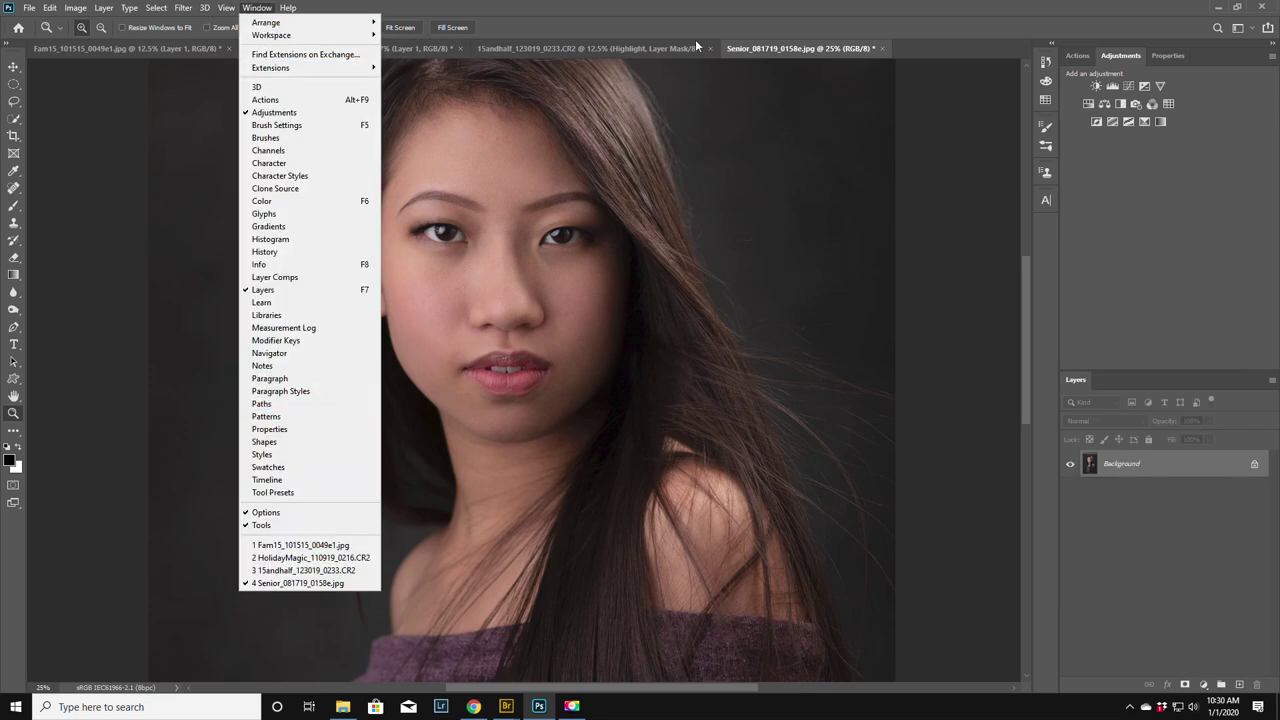
left_click(672, 6)
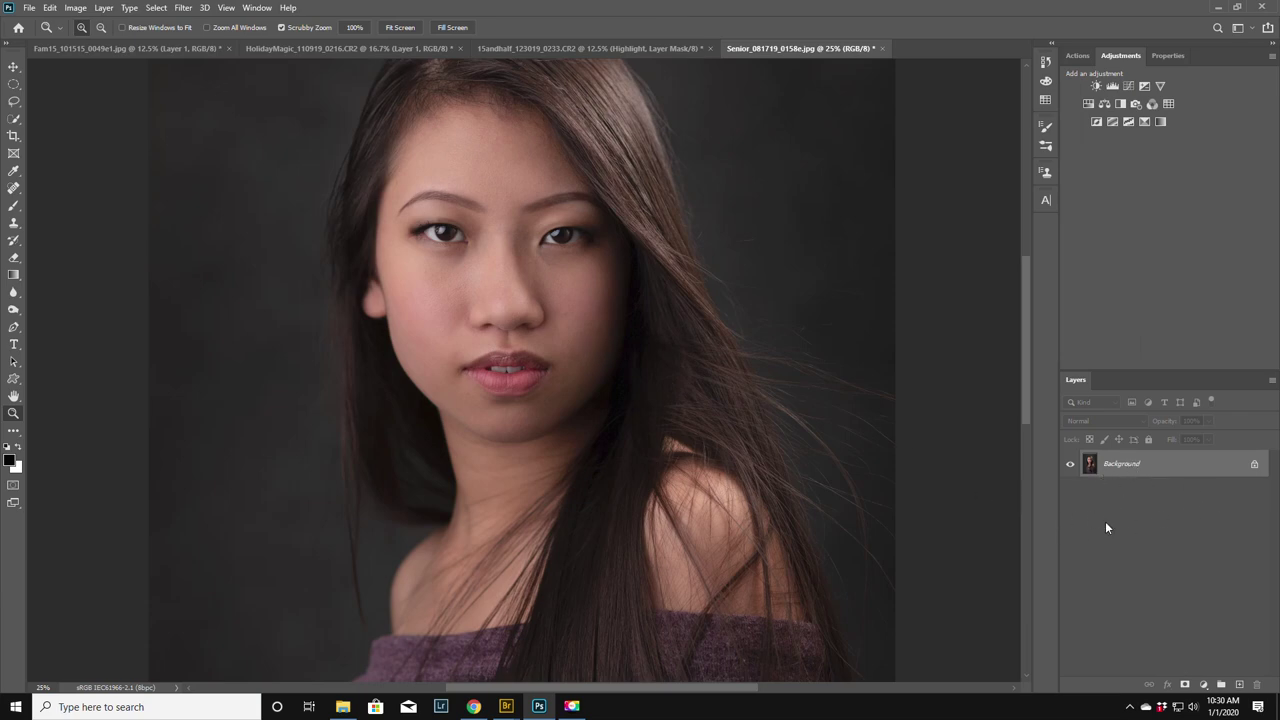
- Add a Curves adjustment layer and raise the curve to brighten the image
left_click(1128, 85)
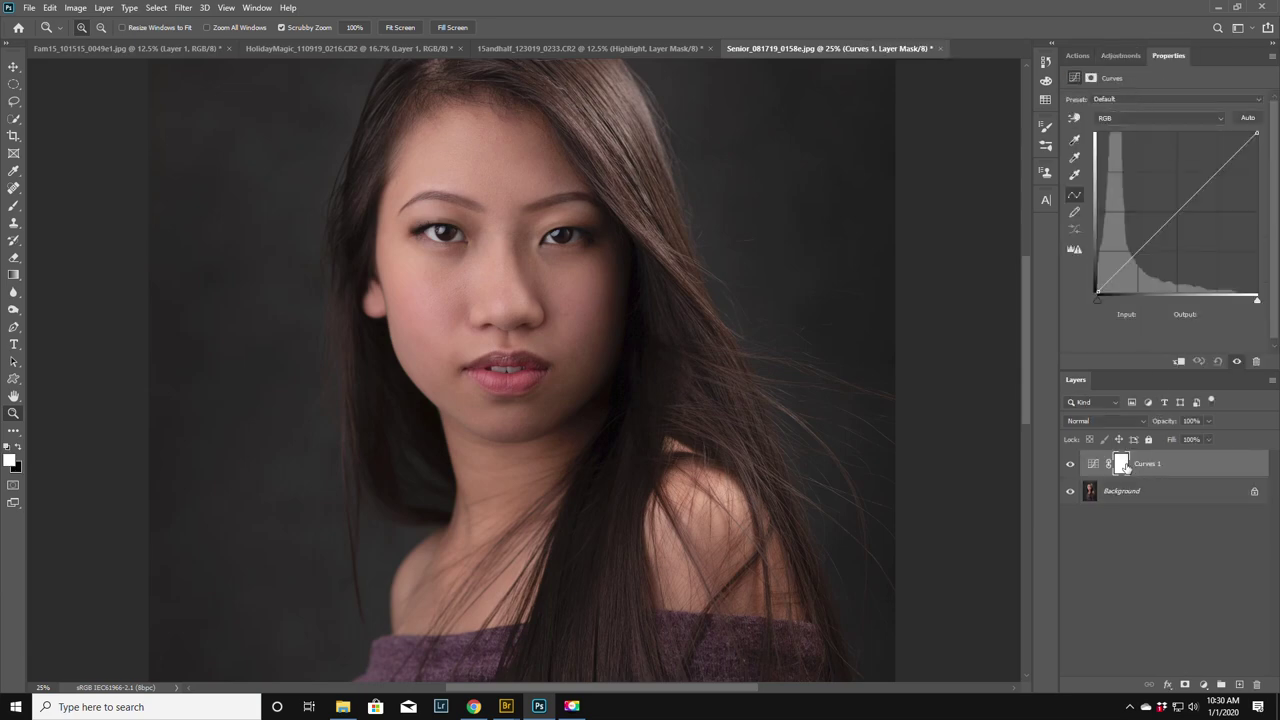
left_click_drag(1179, 211, 1173, 175)
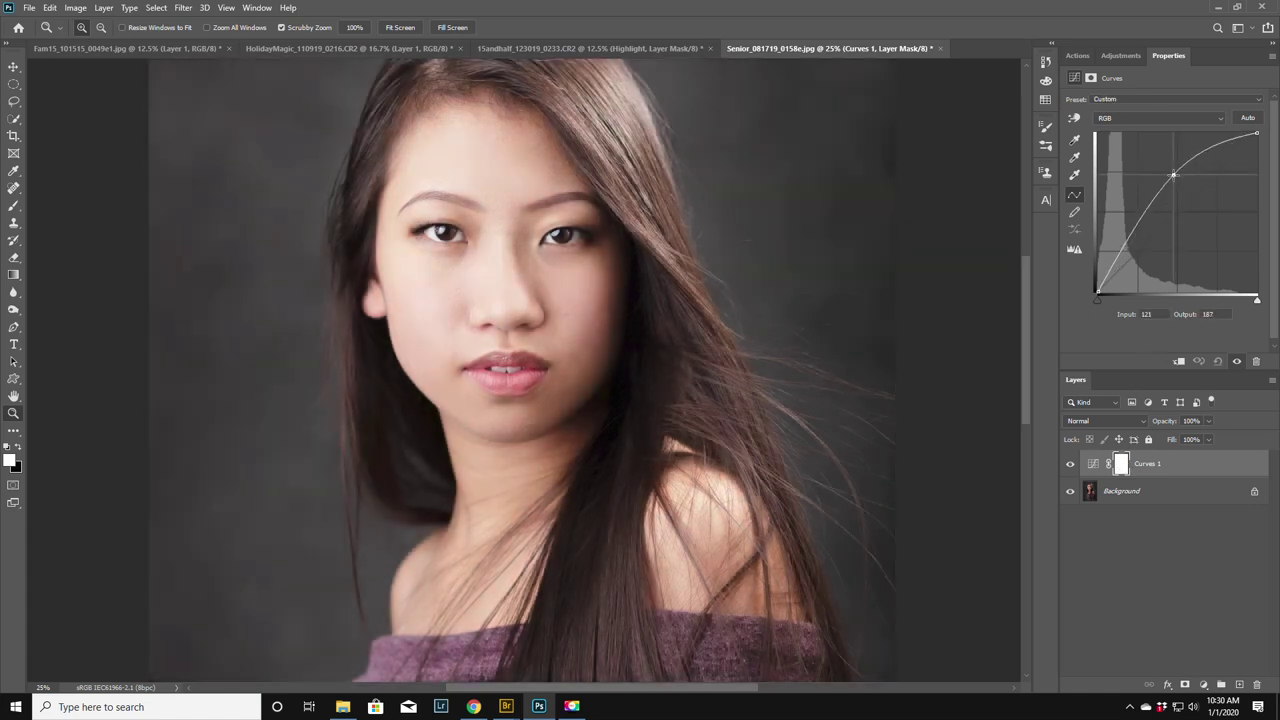
left_click_drag(1173, 175, 1180, 165)
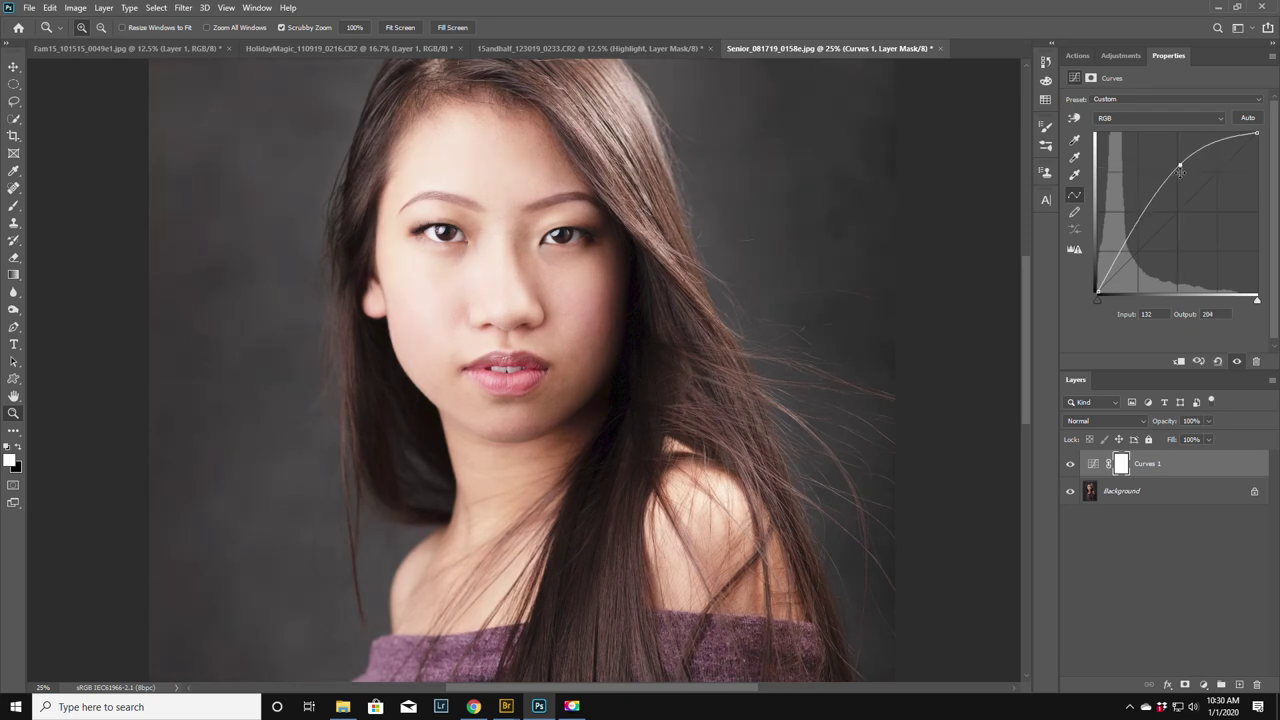
- Rename the Curves layer to Highlight and invert its mask to black with Ctrl+I
double_click(1150, 464)
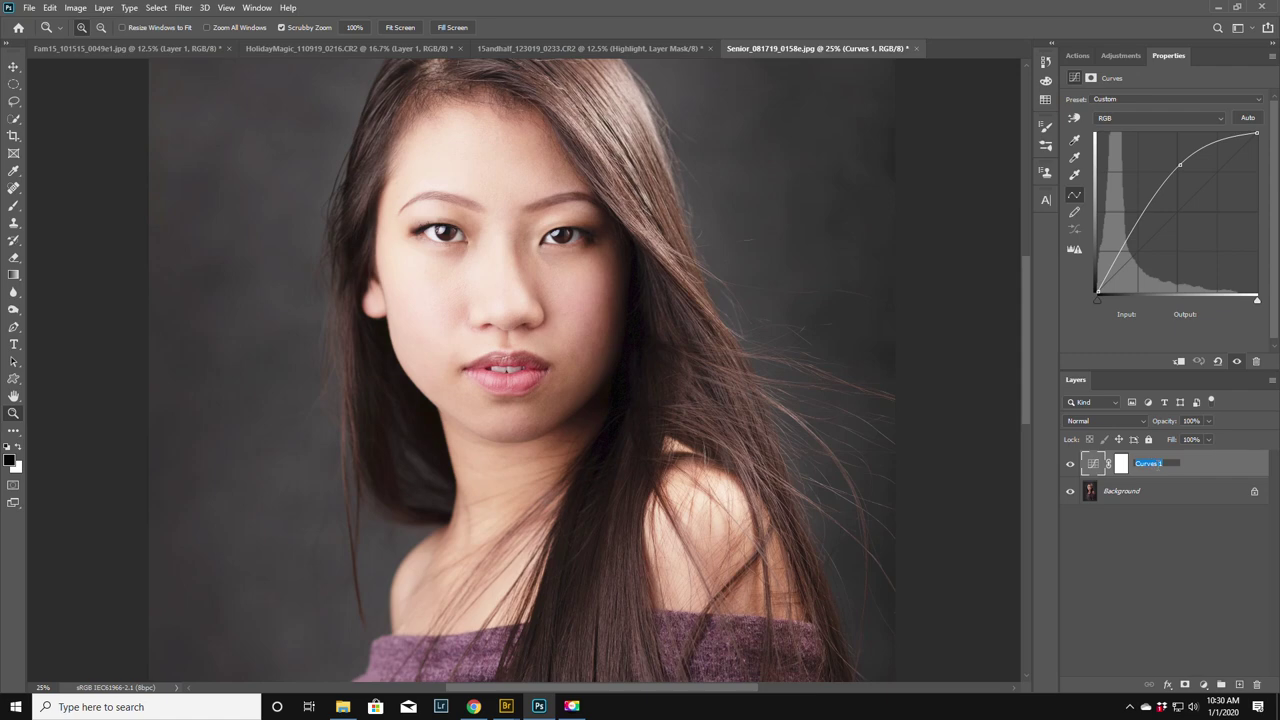
type("Highlight")
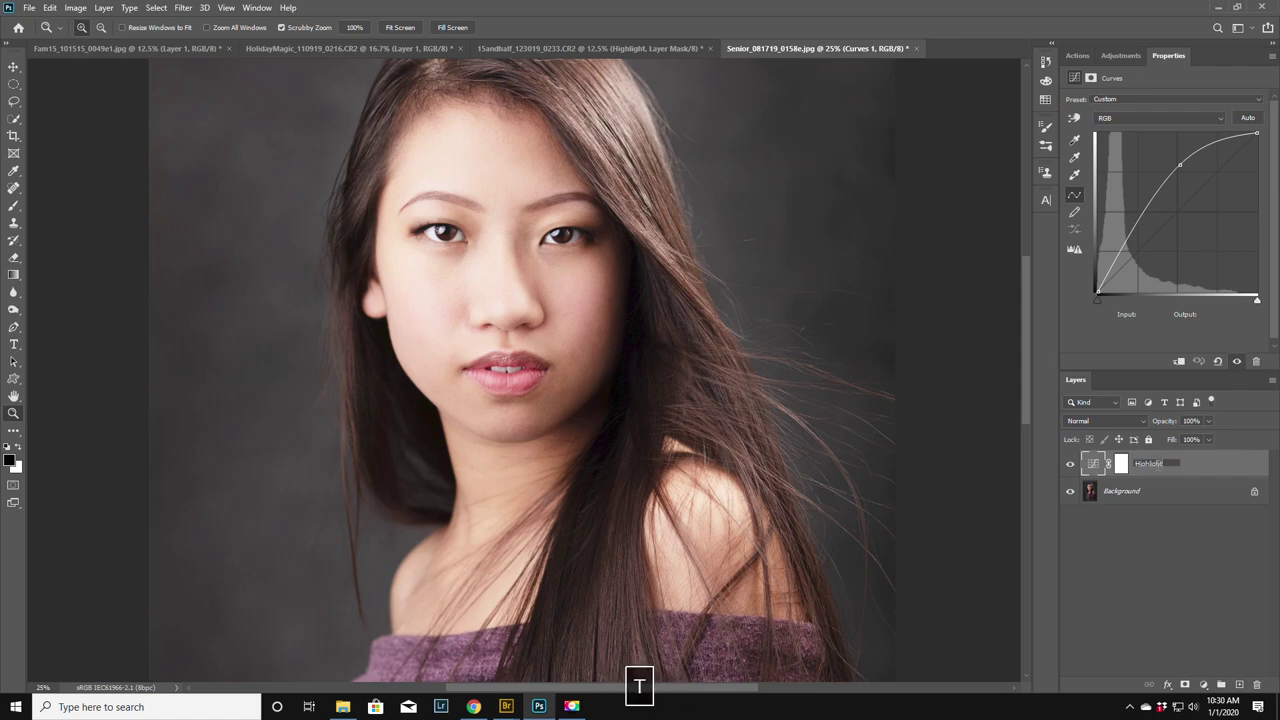
key("Return")
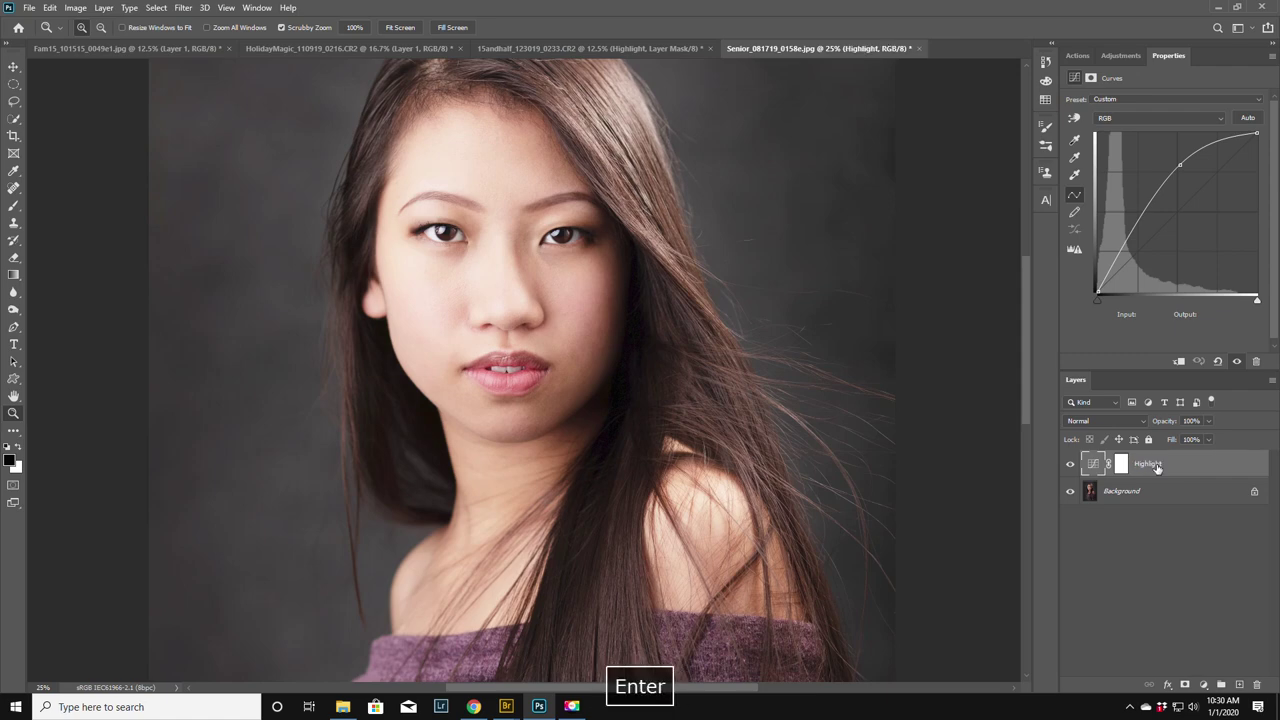
left_click(1121, 465)
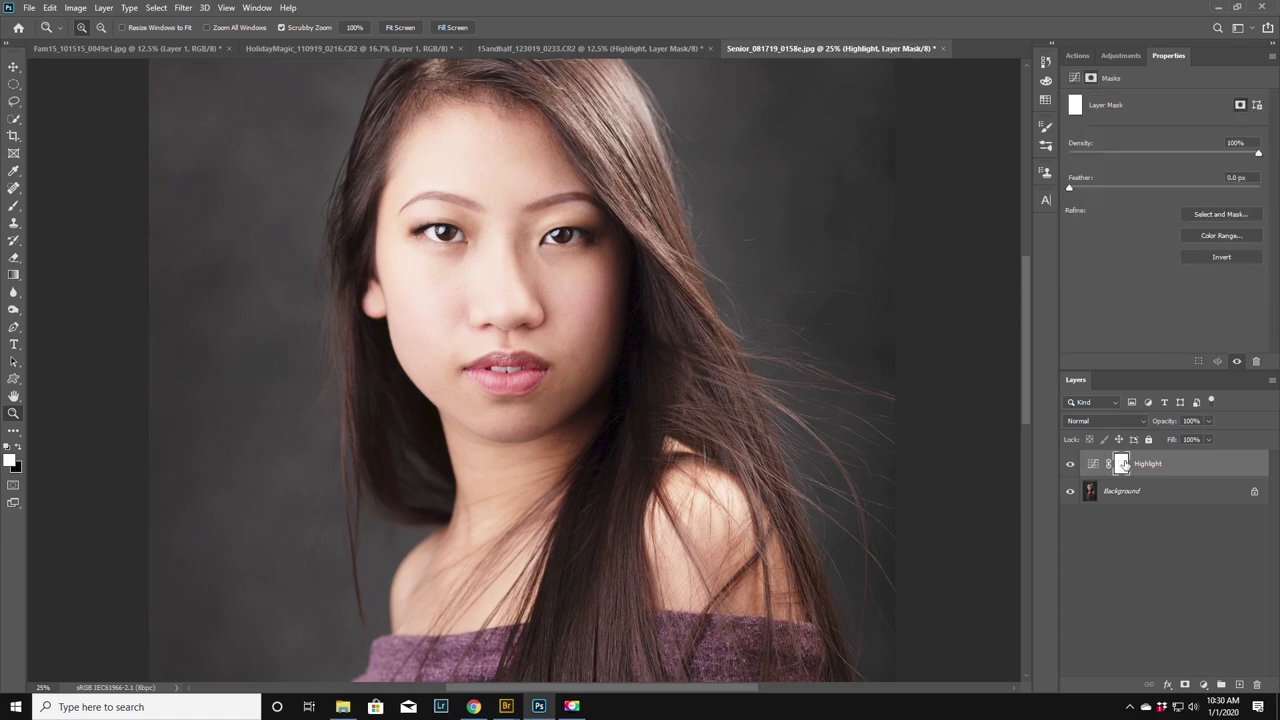
key("ctrl+i")
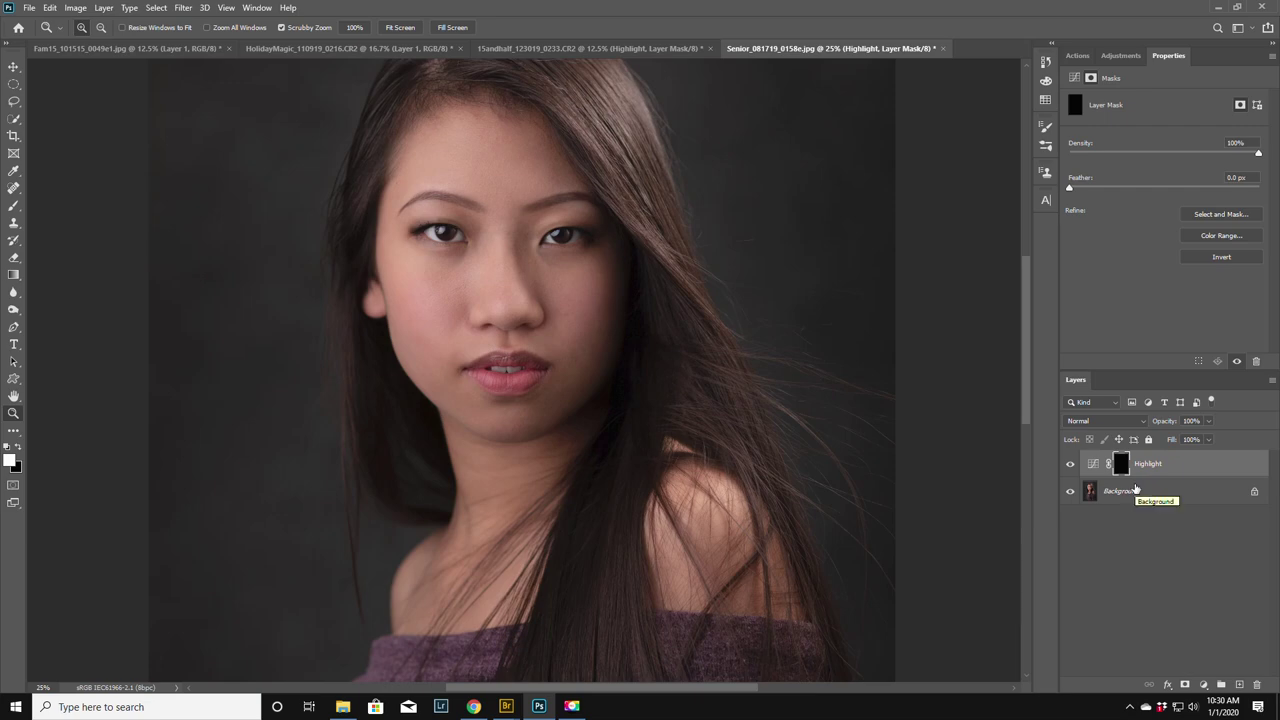
left_click(1135, 489)
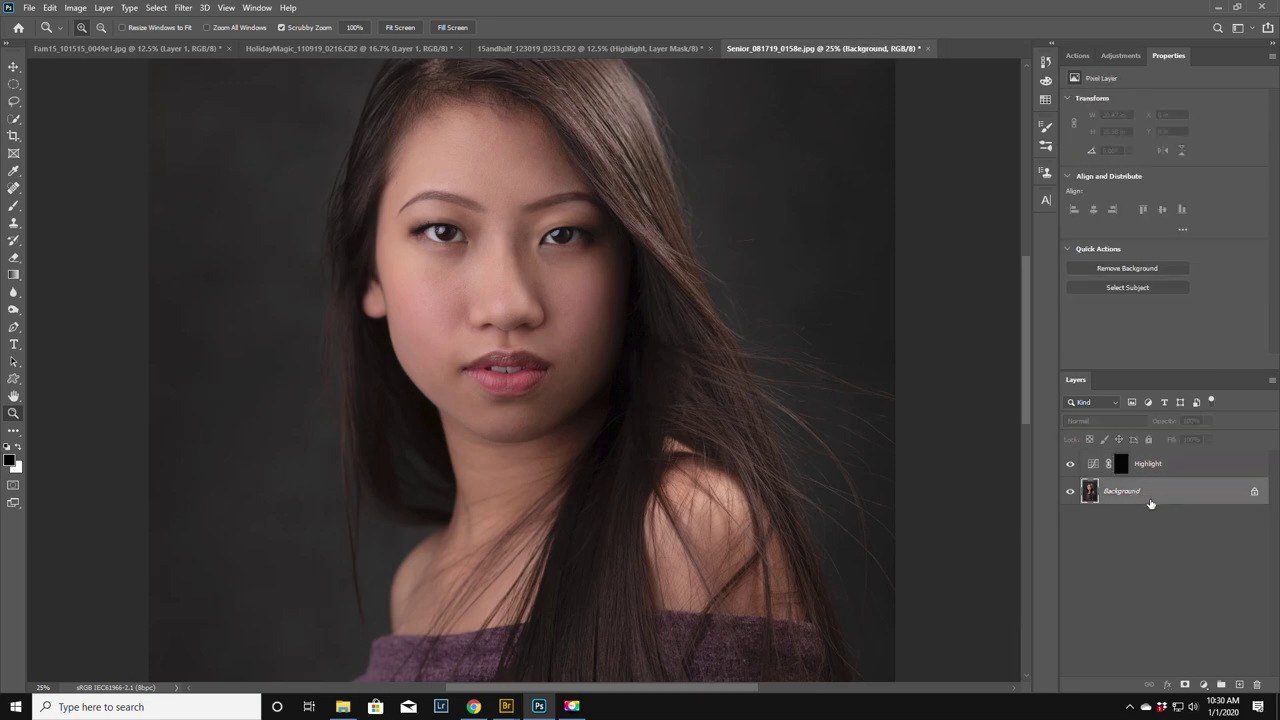
- Add another Curves layer and pull its mid point down to darken the photo
left_click(1119, 56)
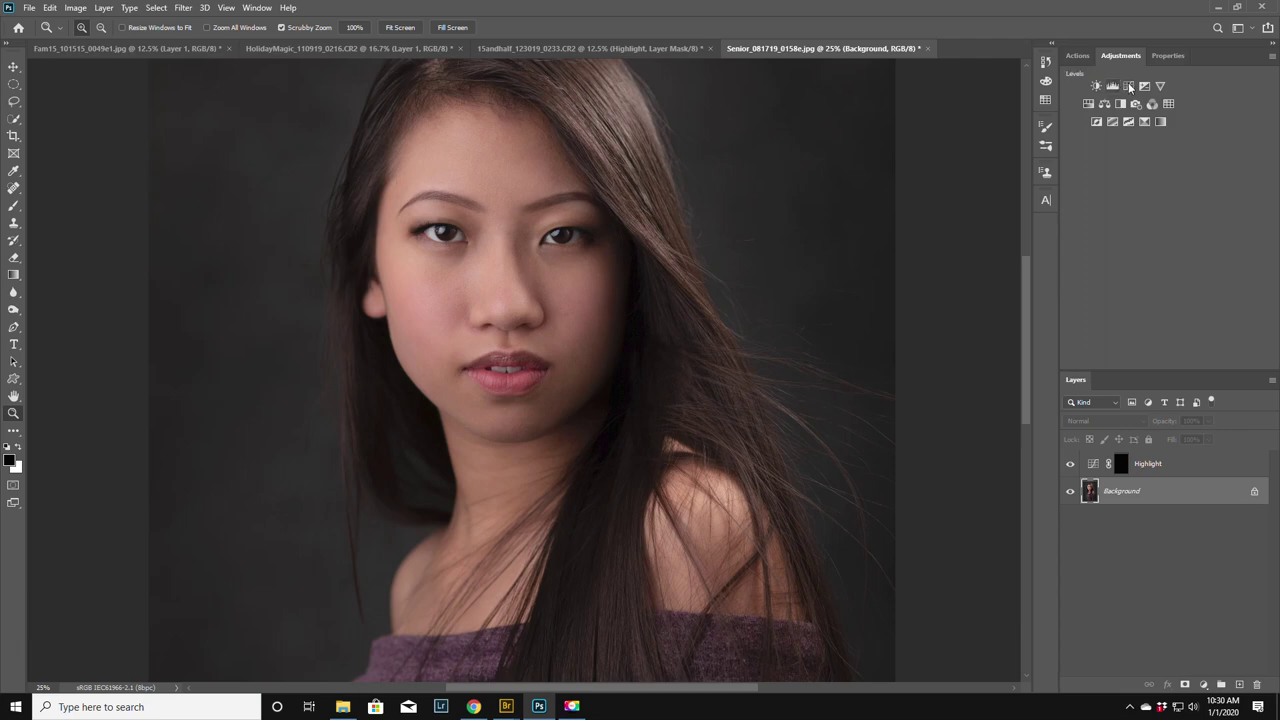
left_click(1129, 86)
left_click(1174, 219)
mouse_move(1174, 223)
left_mouse_down()
mouse_move(1171, 250)
mouse_move(1171, 236)
left_mouse_up()
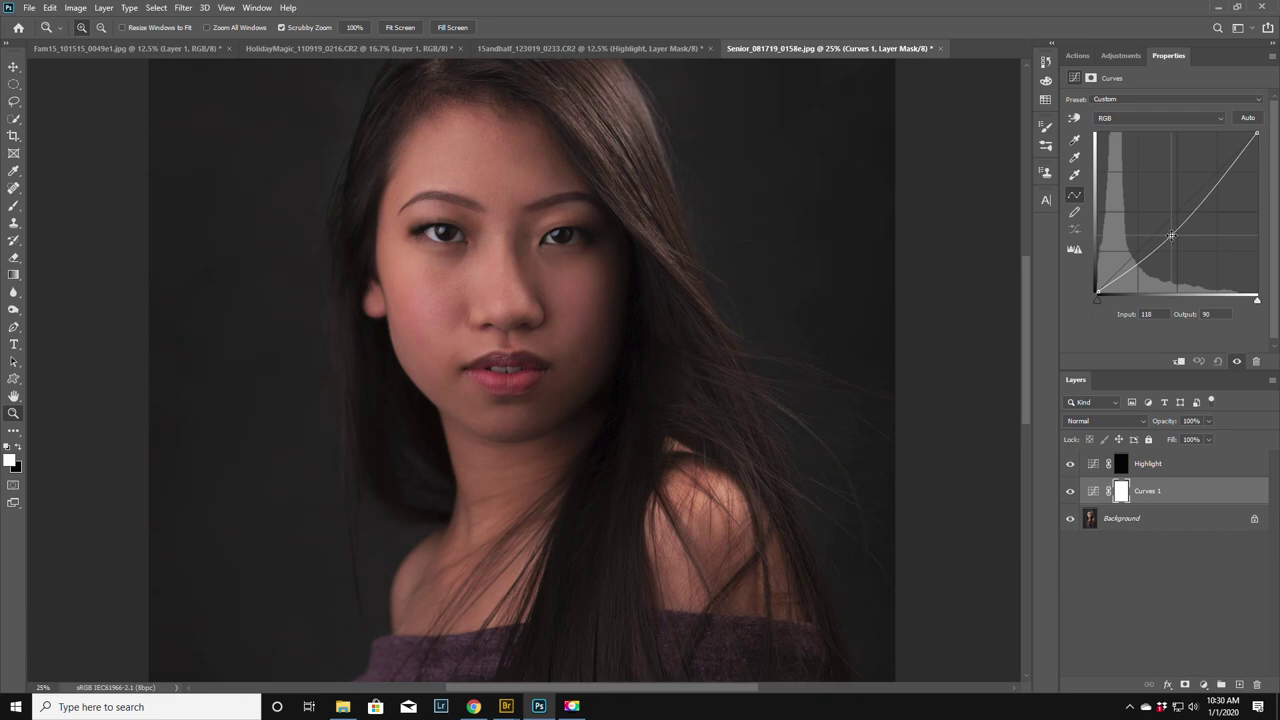
- Rename the new layer Shade, invert its mask to black, and keep it visible and selected
double_click(1148, 491)
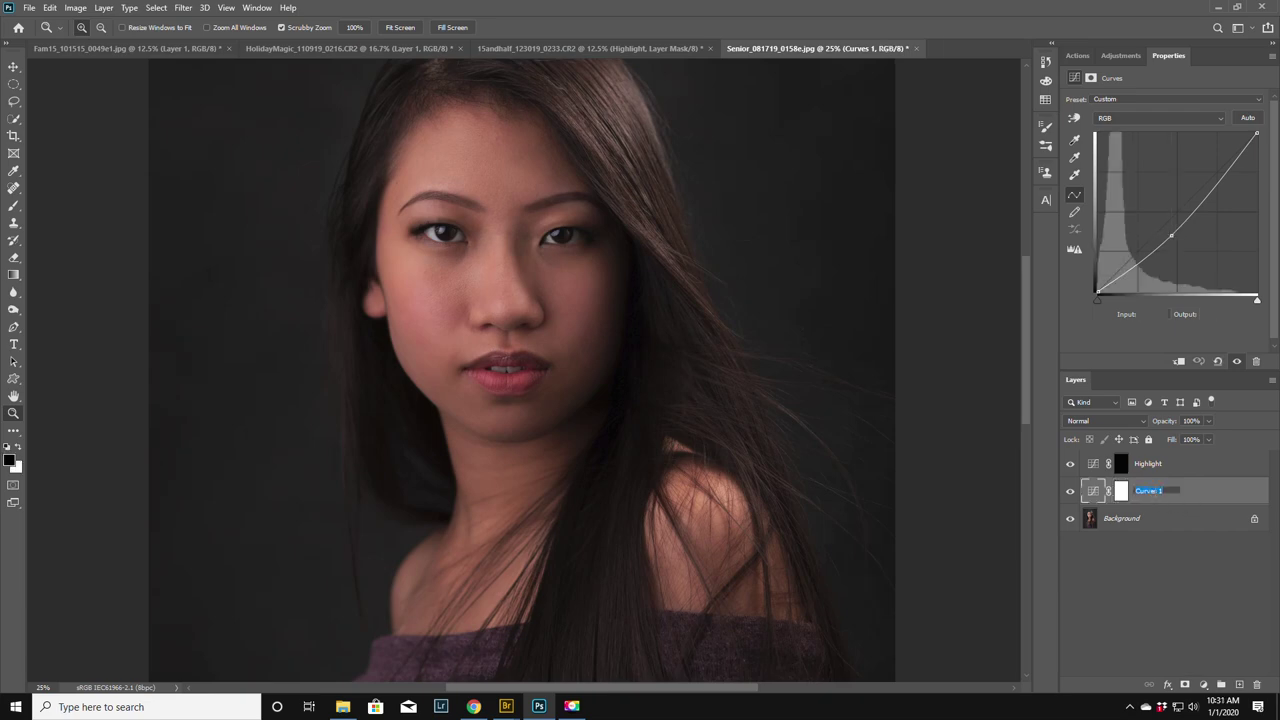
type("Shade")
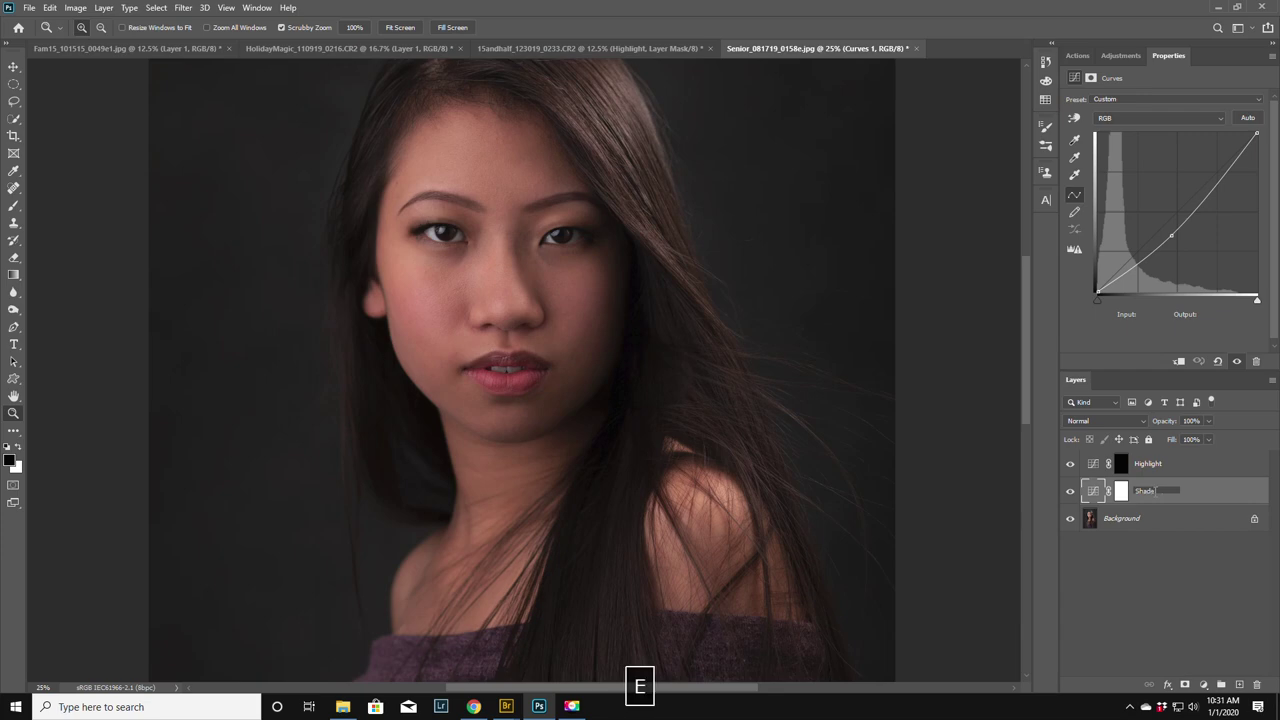
key("Return")
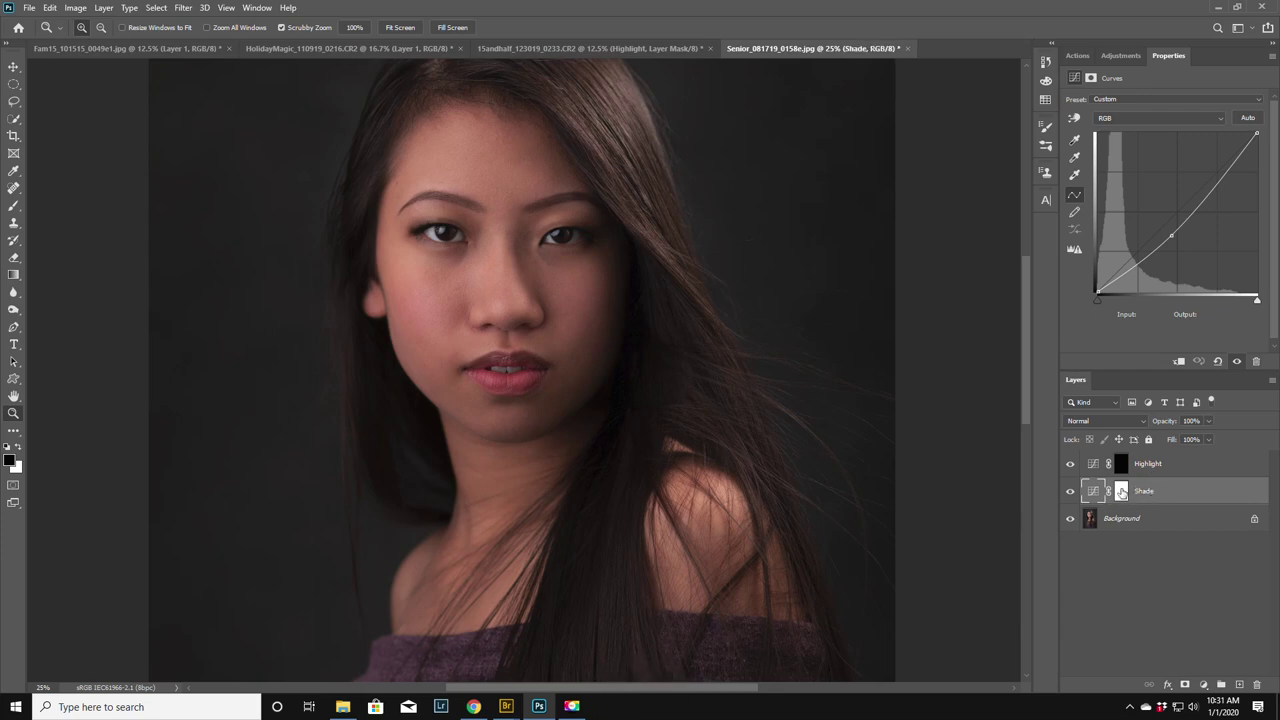
left_click(1121, 491)
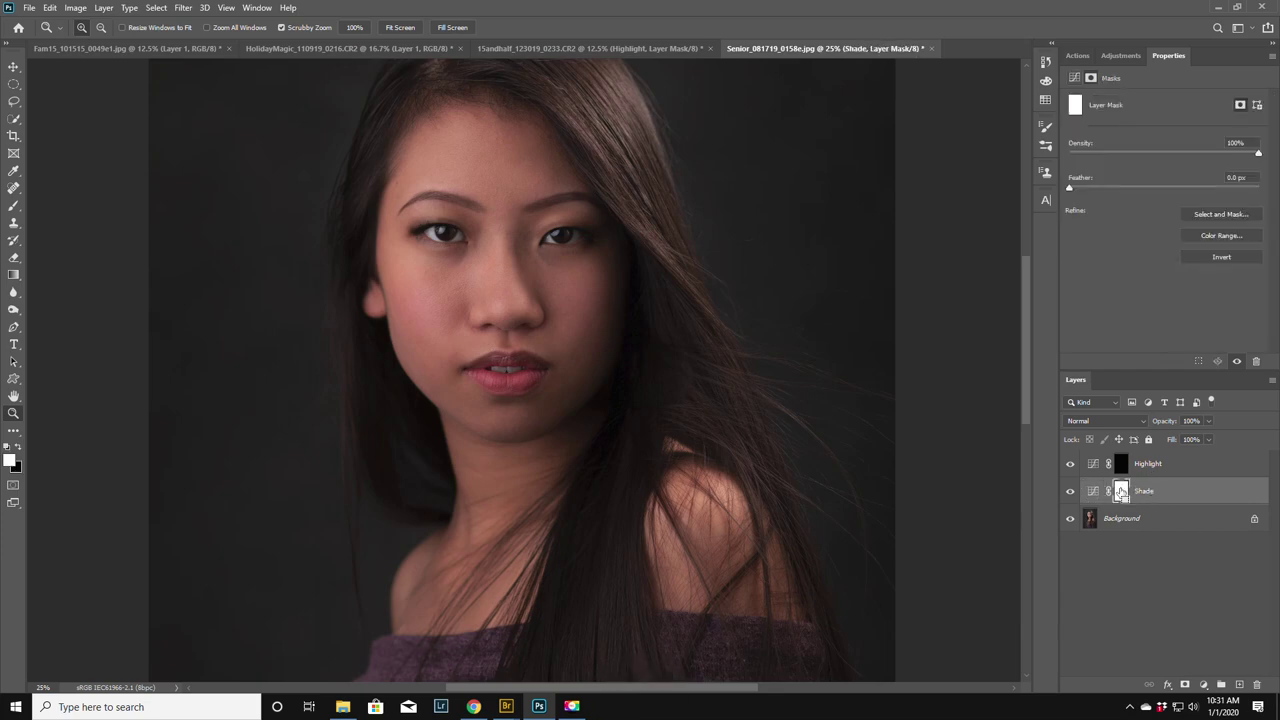
key("ctrl+i")
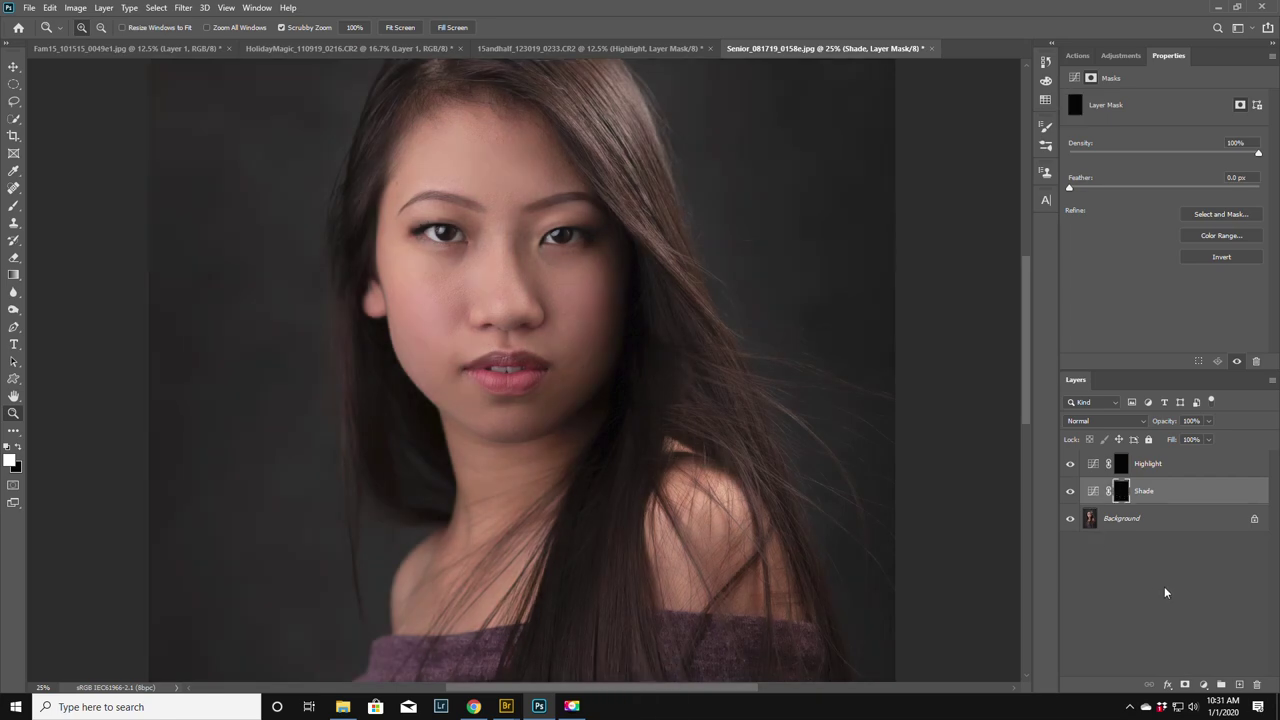
left_click(1070, 491)
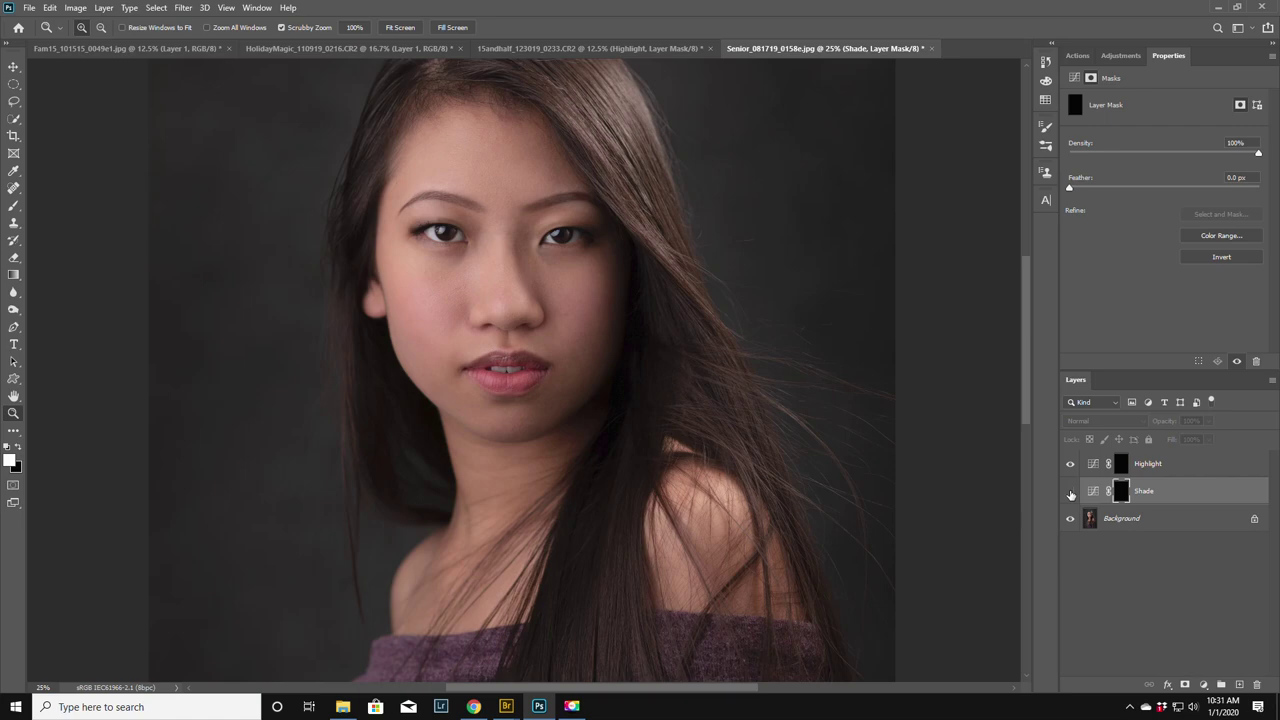
left_click(1117, 466)
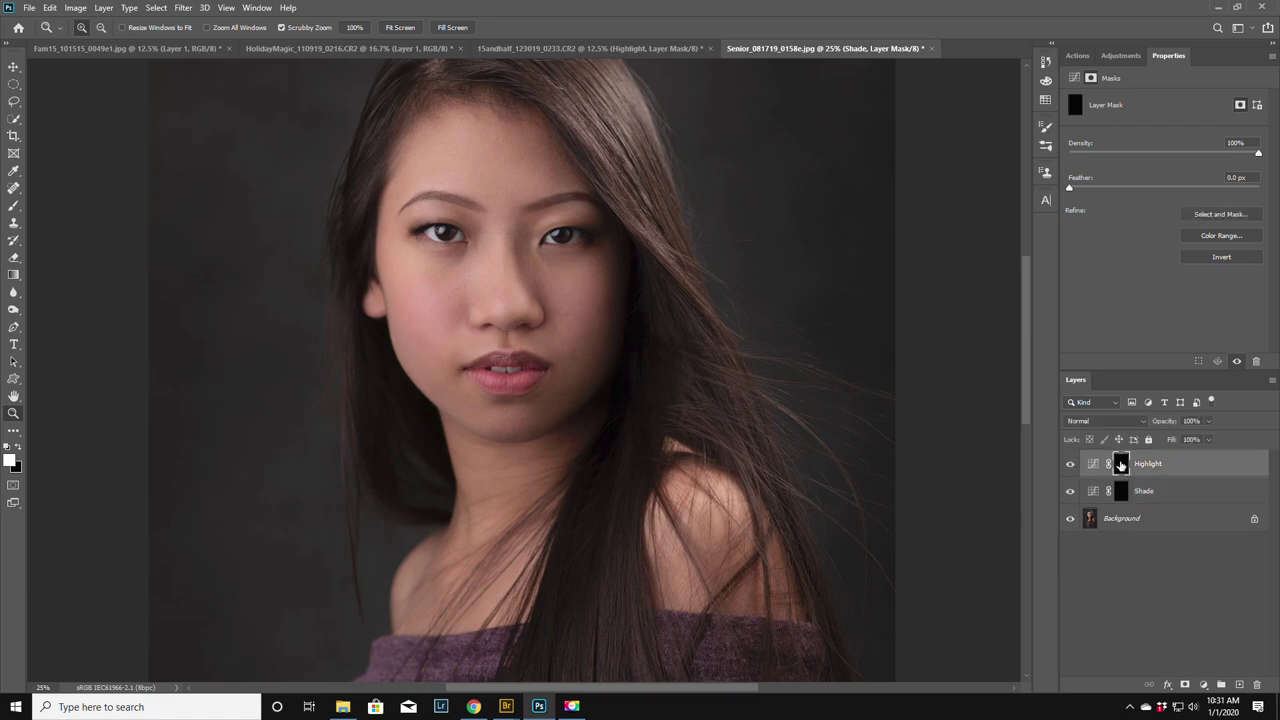
left_click(1121, 491)
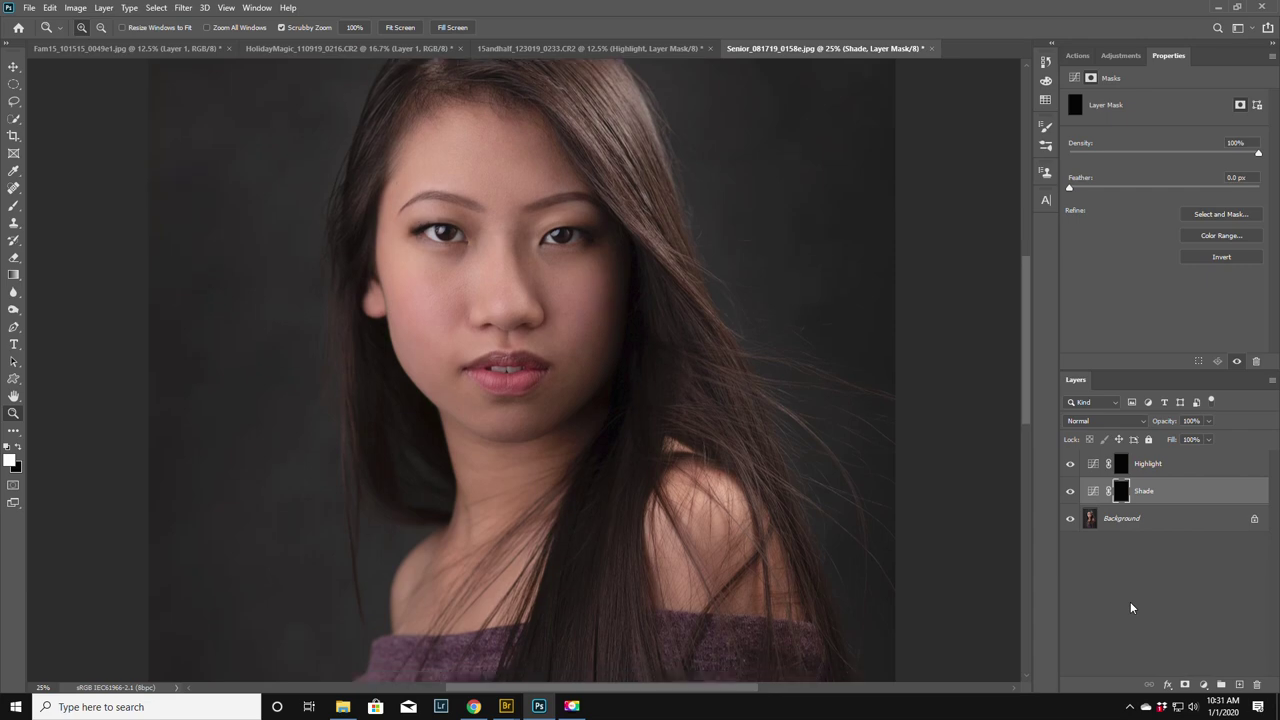
- Target the Highlight mask, pick the Brush tool and shrink the brush with [
left_click(1121, 463)
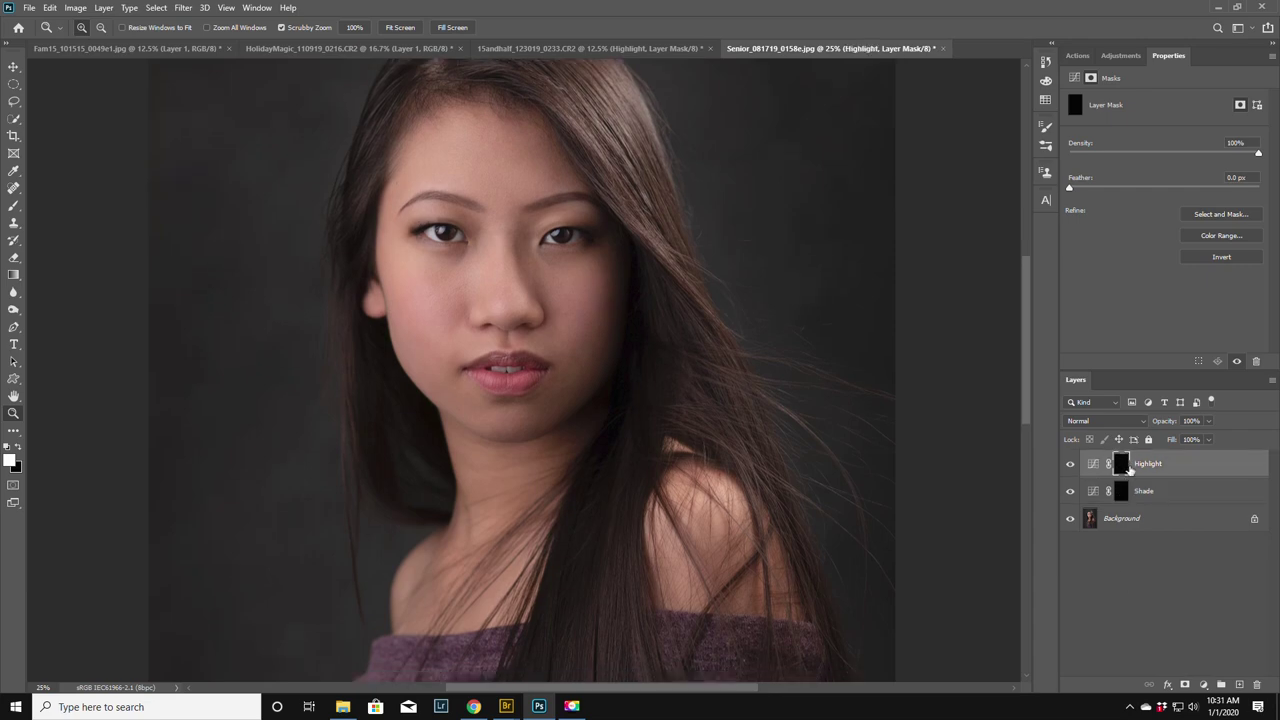
left_click(14, 210)
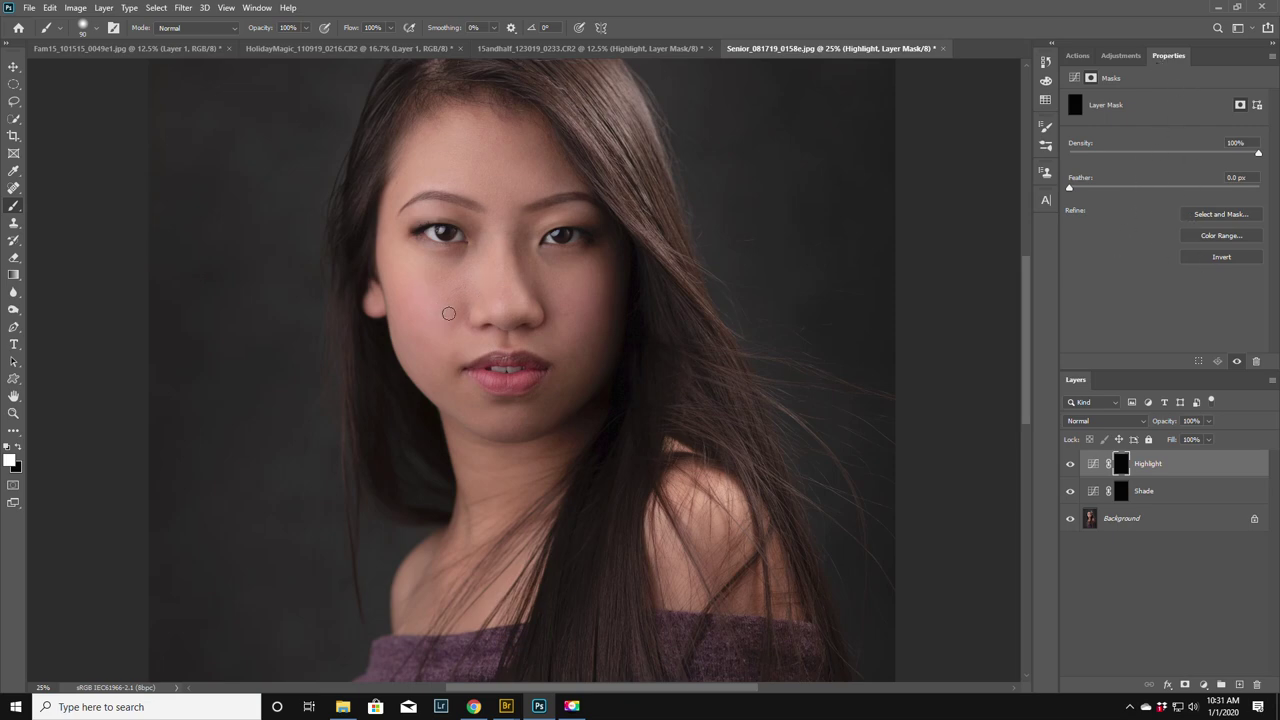
key("bracketleft")
key("bracketleft")
- Paint the Highlight mask on the nose bridge, both brows, under the left eye, upper lip and chin
left_click_drag(500, 310, 502, 209)
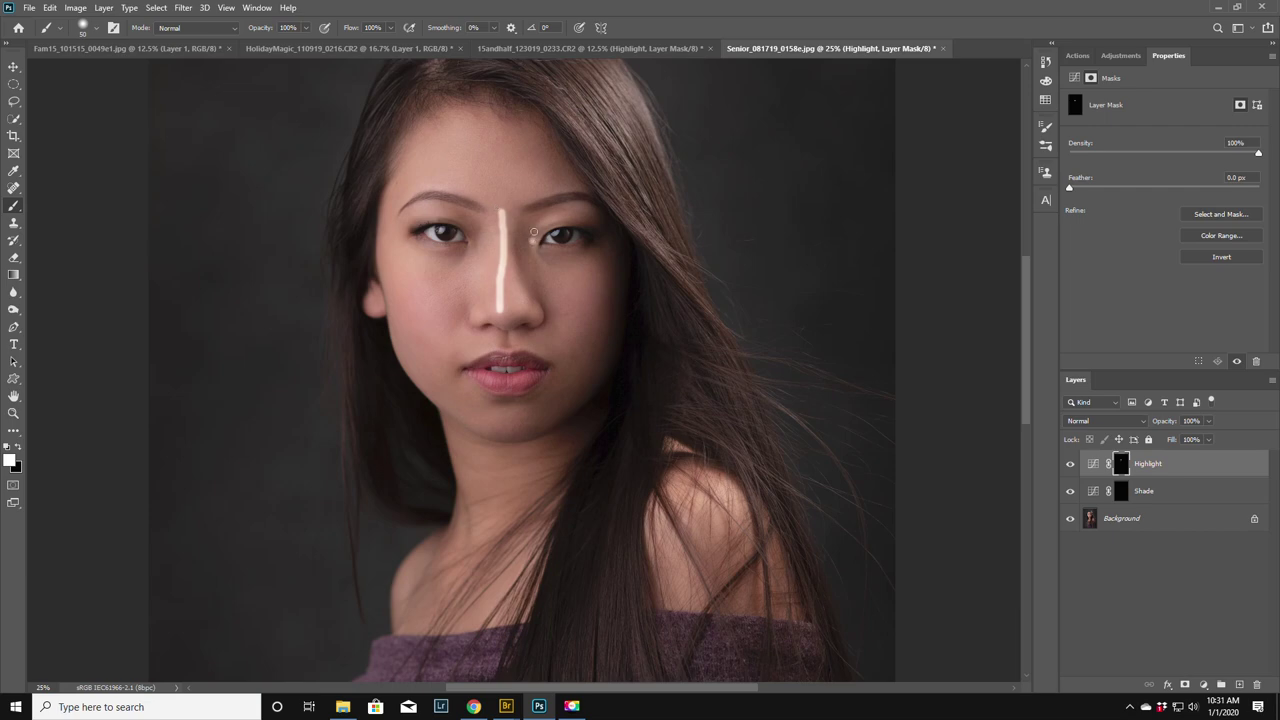
mouse_move(534, 232)
left_mouse_down()
mouse_move(562, 212)
mouse_move(598, 213)
left_mouse_up()
left_click_drag(434, 204, 401, 214)
left_click_drag(460, 279, 391, 252)
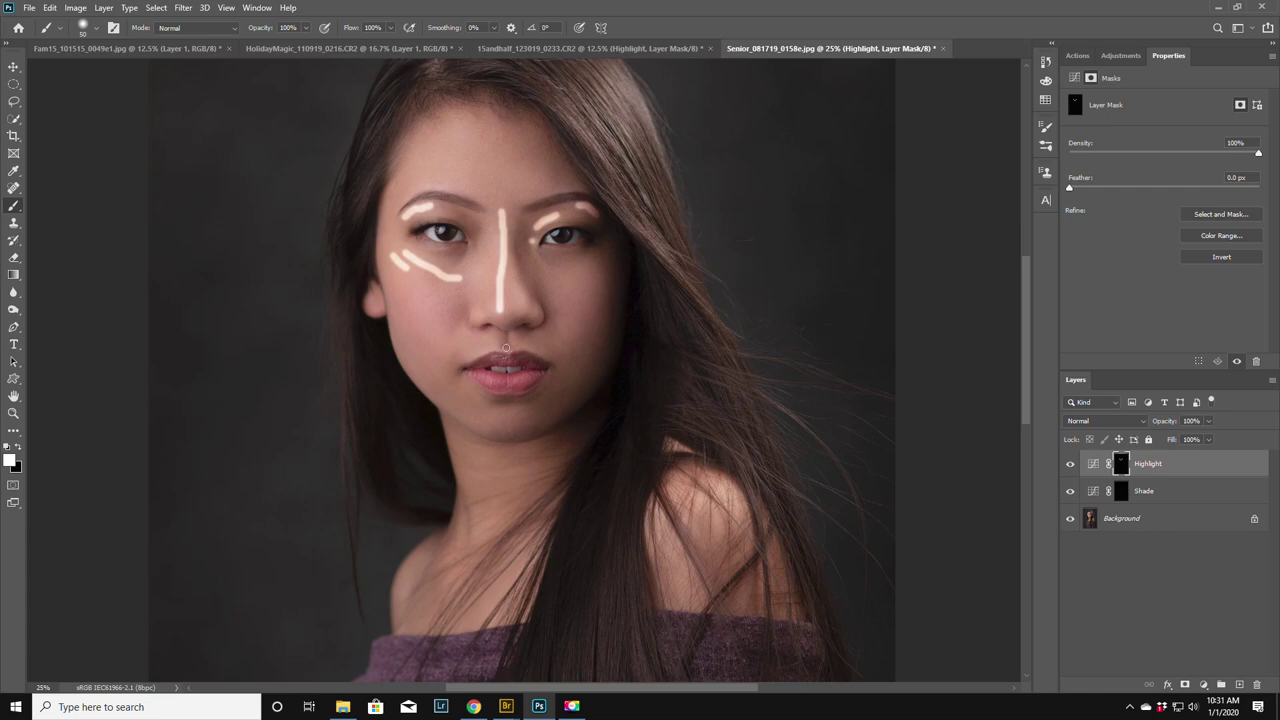
left_click_drag(506, 347, 499, 346)
left_click_drag(490, 346, 452, 362)
mouse_move(537, 427)
left_mouse_down()
mouse_move(507, 410)
mouse_move(486, 422)
left_mouse_up()
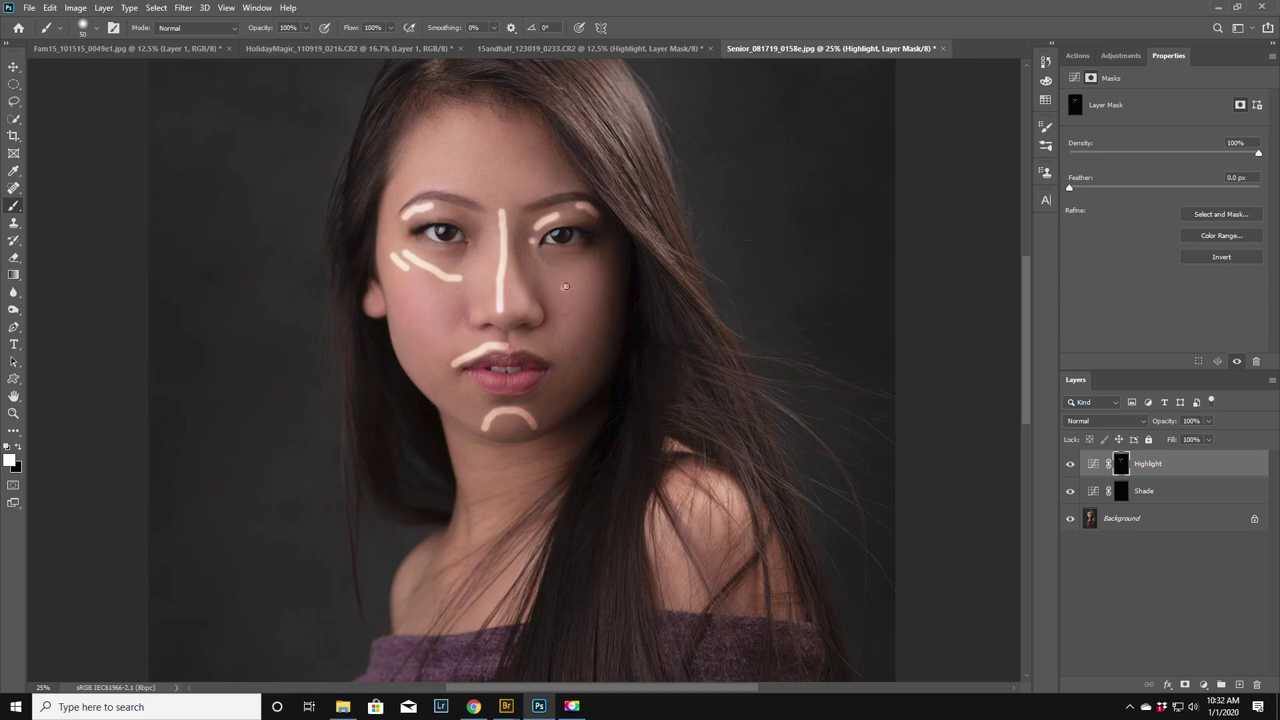
- Paint the Highlight mask on the right cheekbone, forehead, left jawline, neck and right side of the nose
left_click_drag(565, 287, 619, 240)
mouse_move(486, 187)
left_mouse_down()
mouse_move(427, 162)
mouse_move(453, 143)
mouse_move(416, 141)
mouse_move(452, 123)
left_mouse_up()
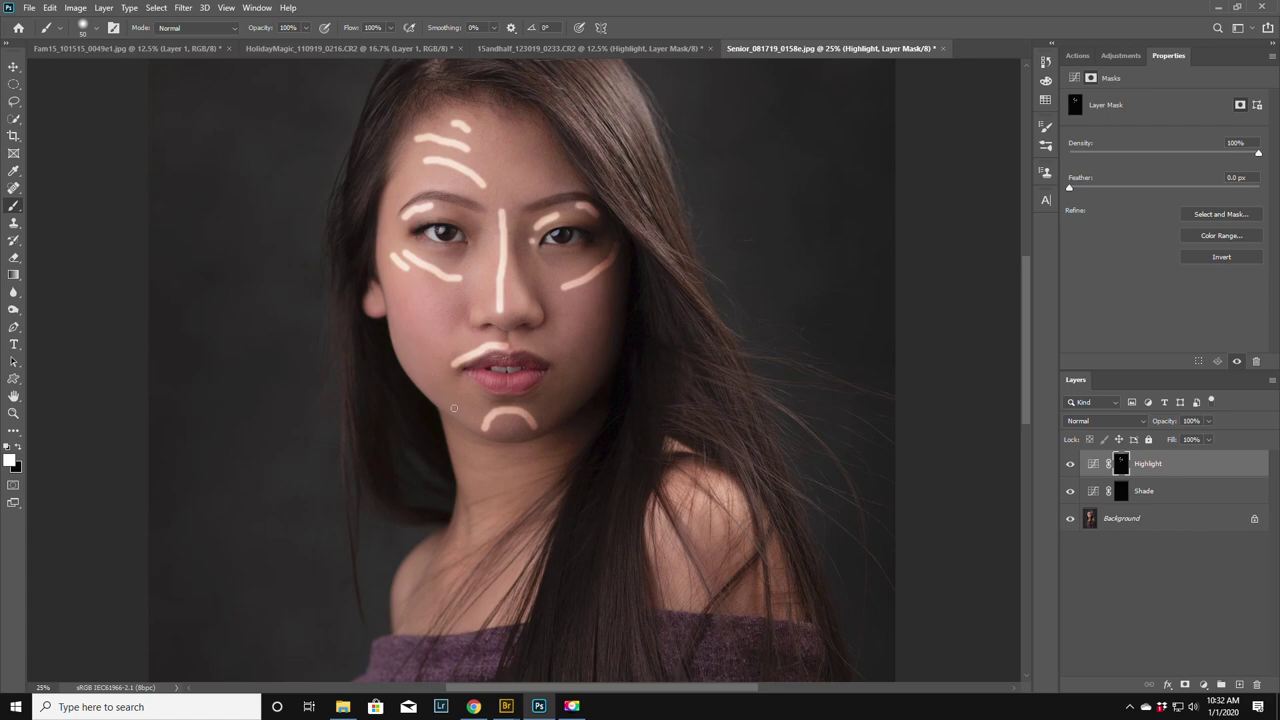
left_click_drag(464, 417, 403, 349)
left_click_drag(464, 466, 467, 485)
left_click_drag(427, 551, 400, 596)
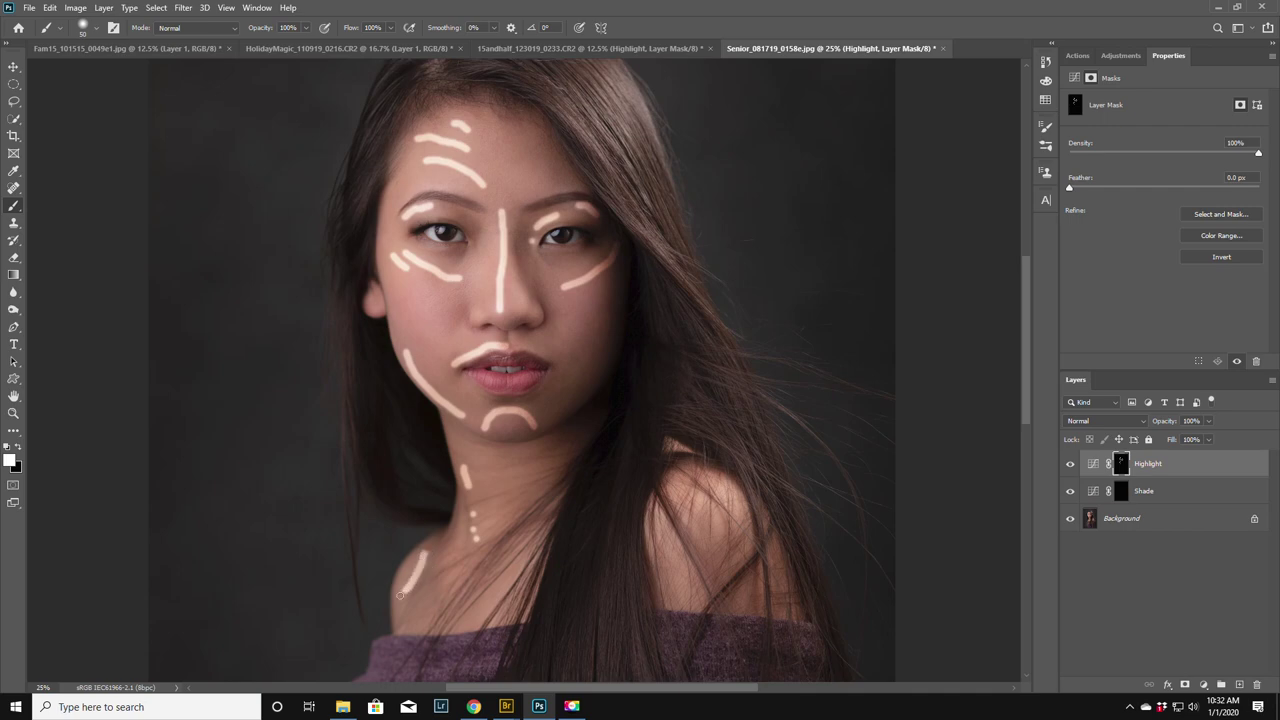
left_click_drag(502, 580, 470, 618)
left_click_drag(522, 298, 517, 248)
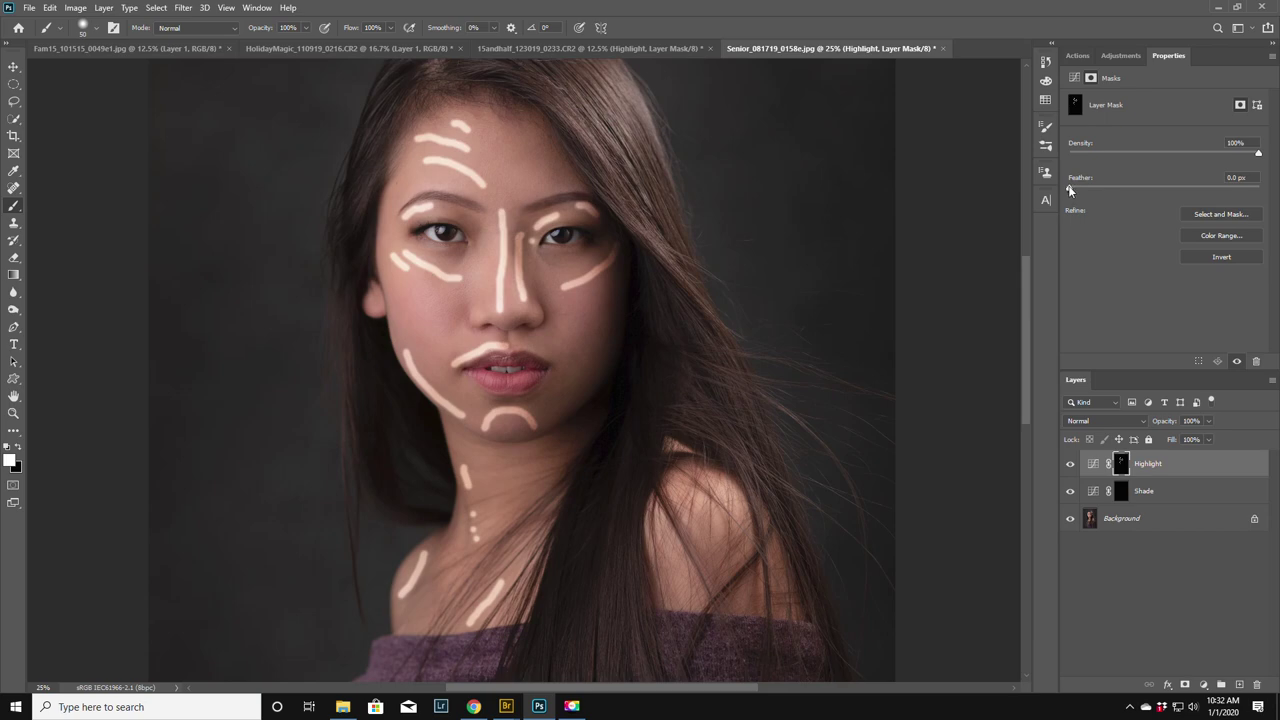
- Raise the Highlight mask's Feather in Properties to 93.4 px
left_click_drag(1070, 190, 1104, 194)
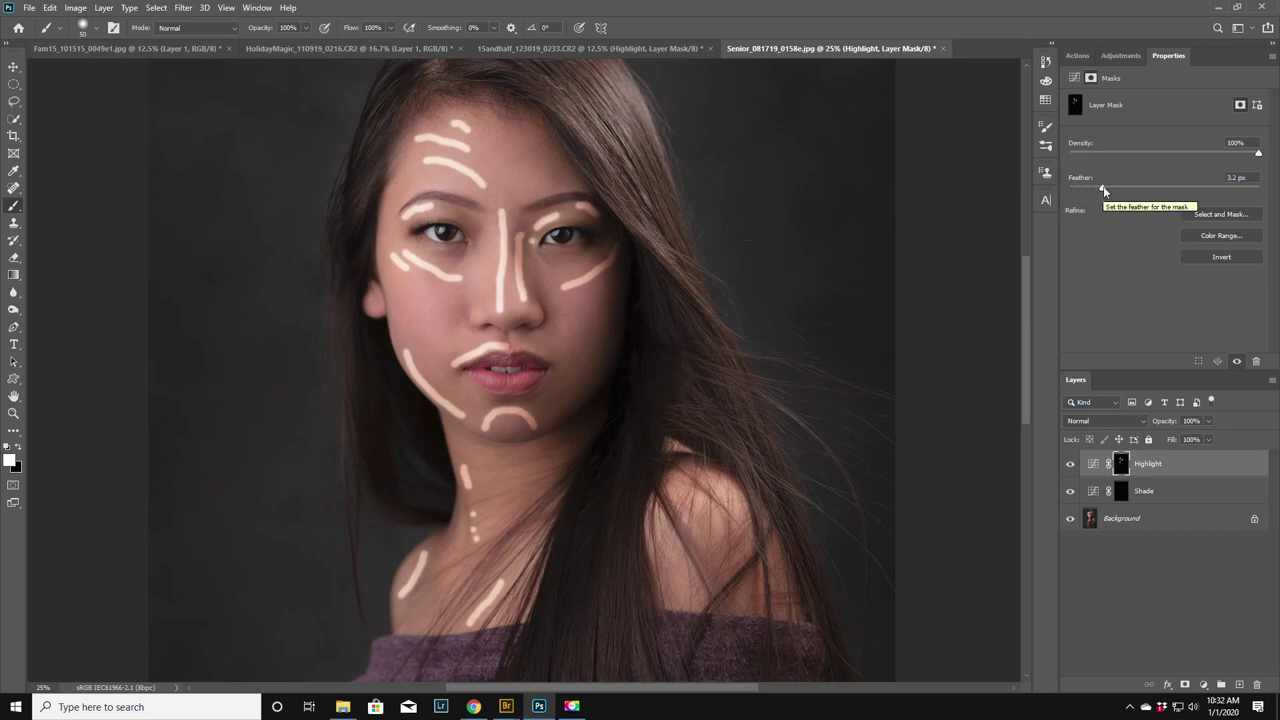
left_click_drag(1102, 189, 1190, 188)
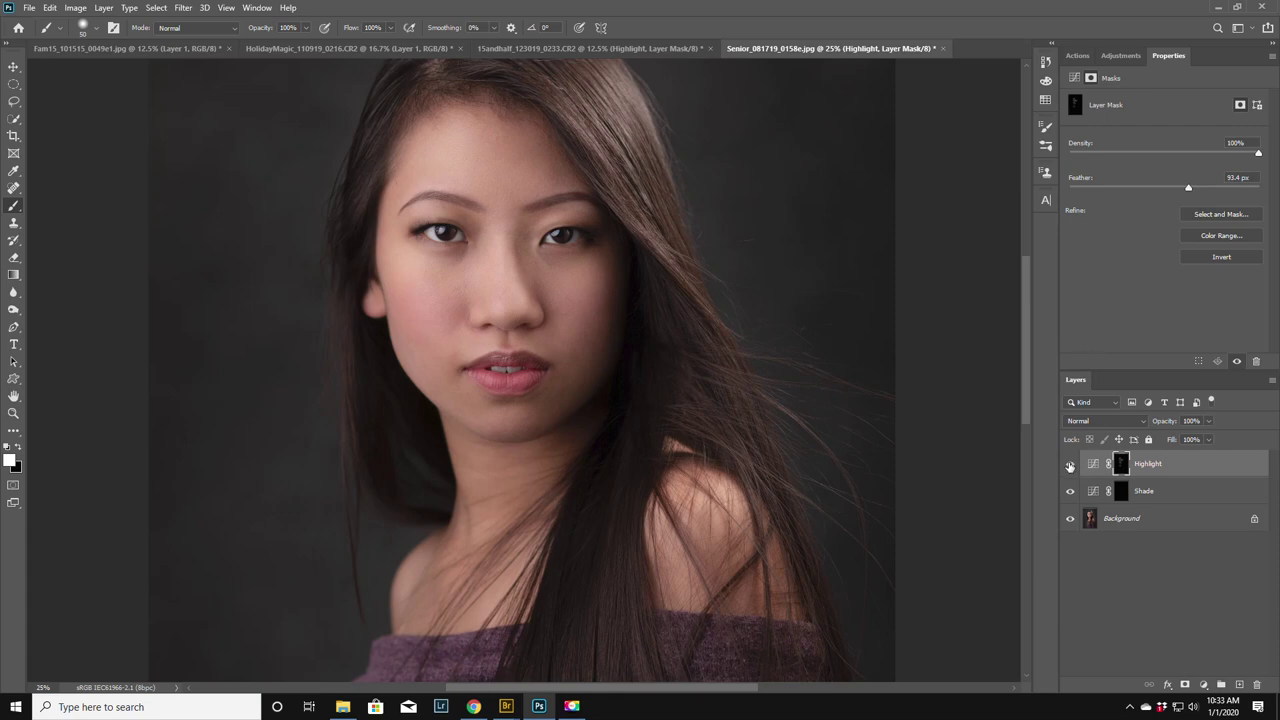
left_click(1070, 465)
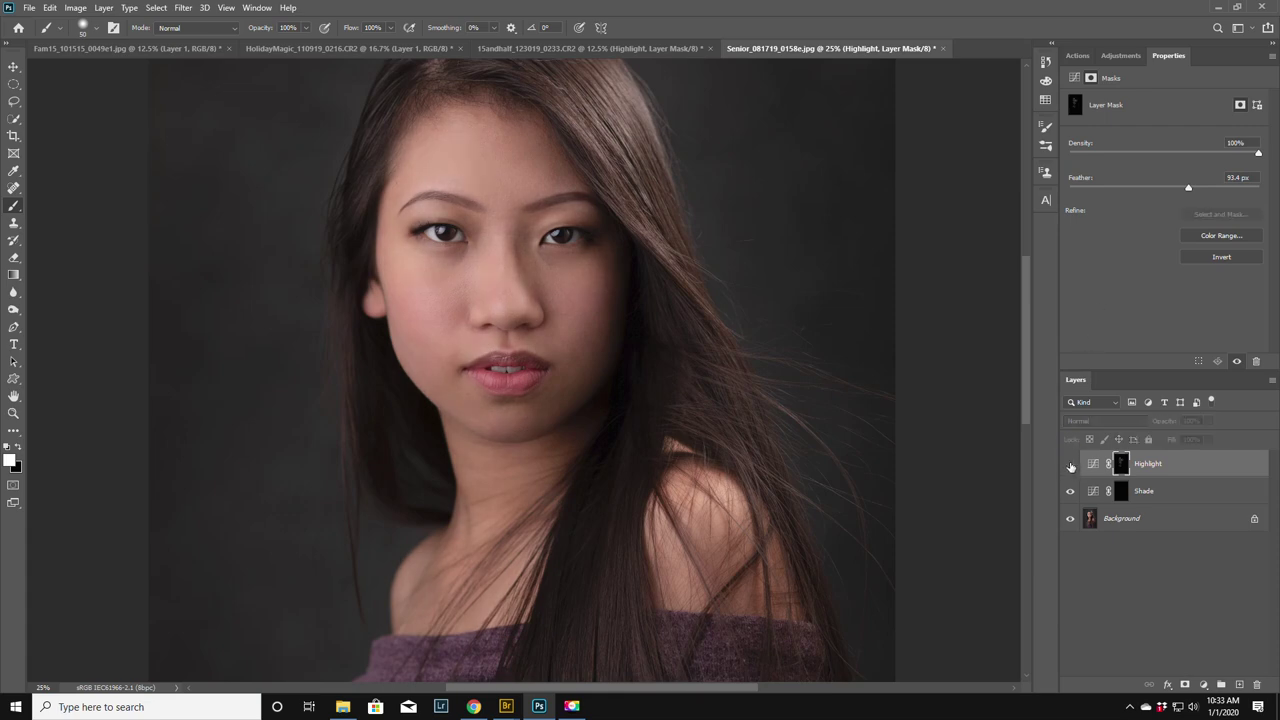
left_click(1070, 465)
left_click(1070, 465)
left_click(1070, 465)
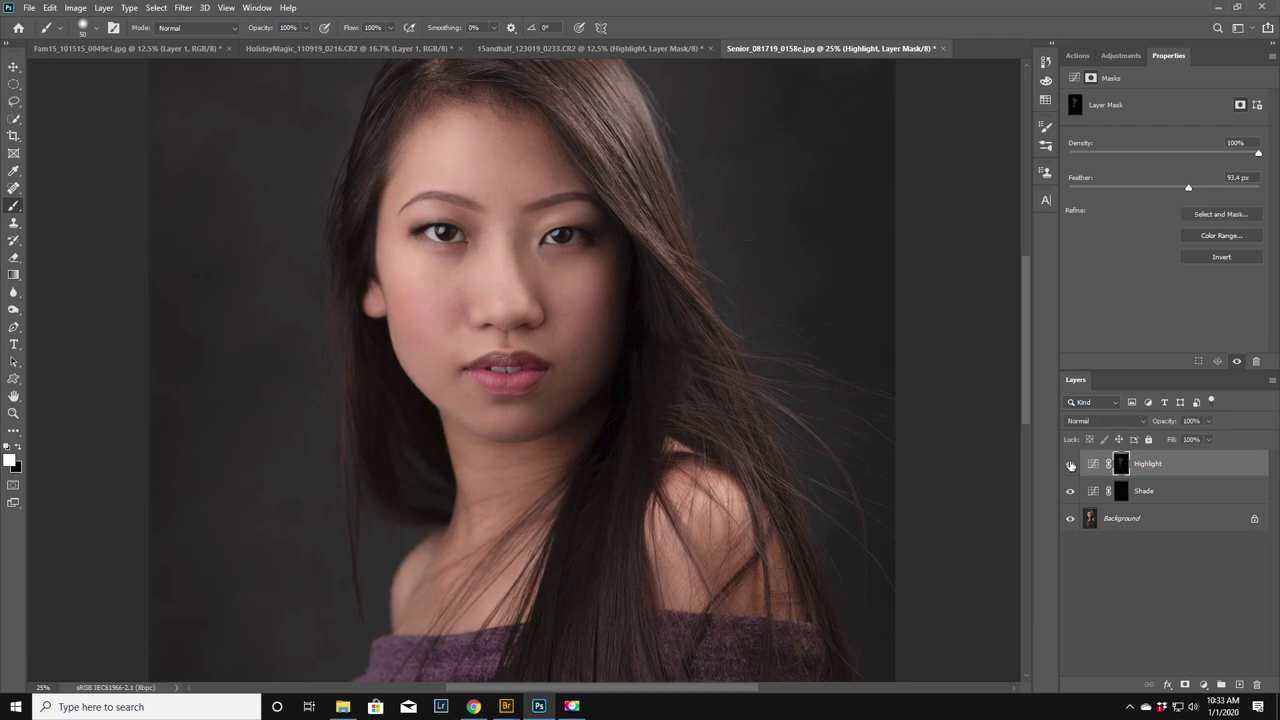
left_click(1070, 465)
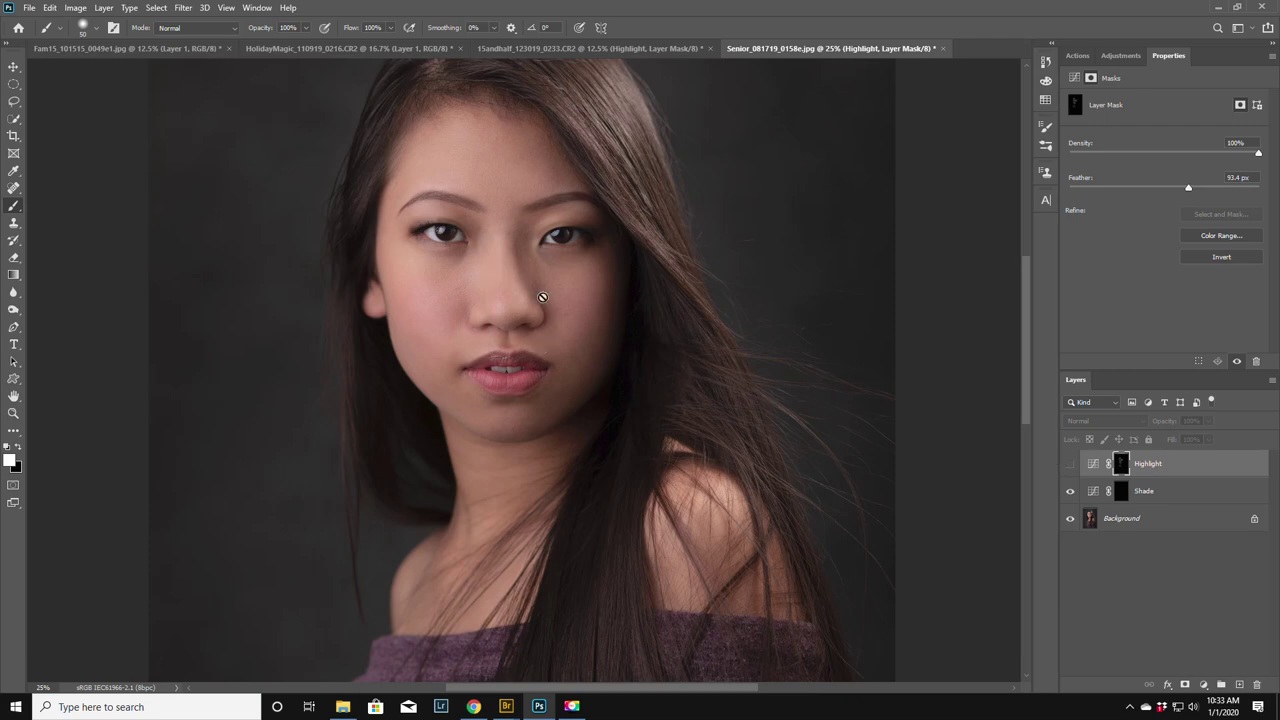
left_click(1070, 465)
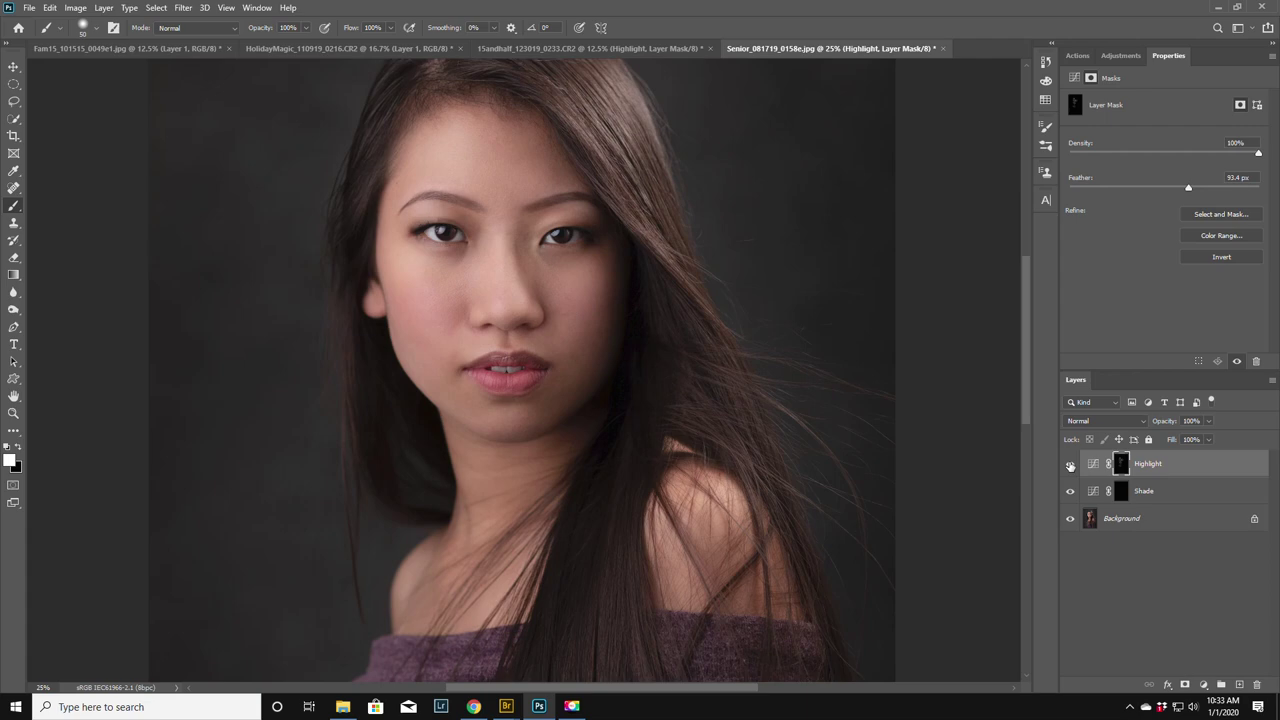
left_click(1070, 465)
left_click(1070, 465)
left_click(1070, 465)
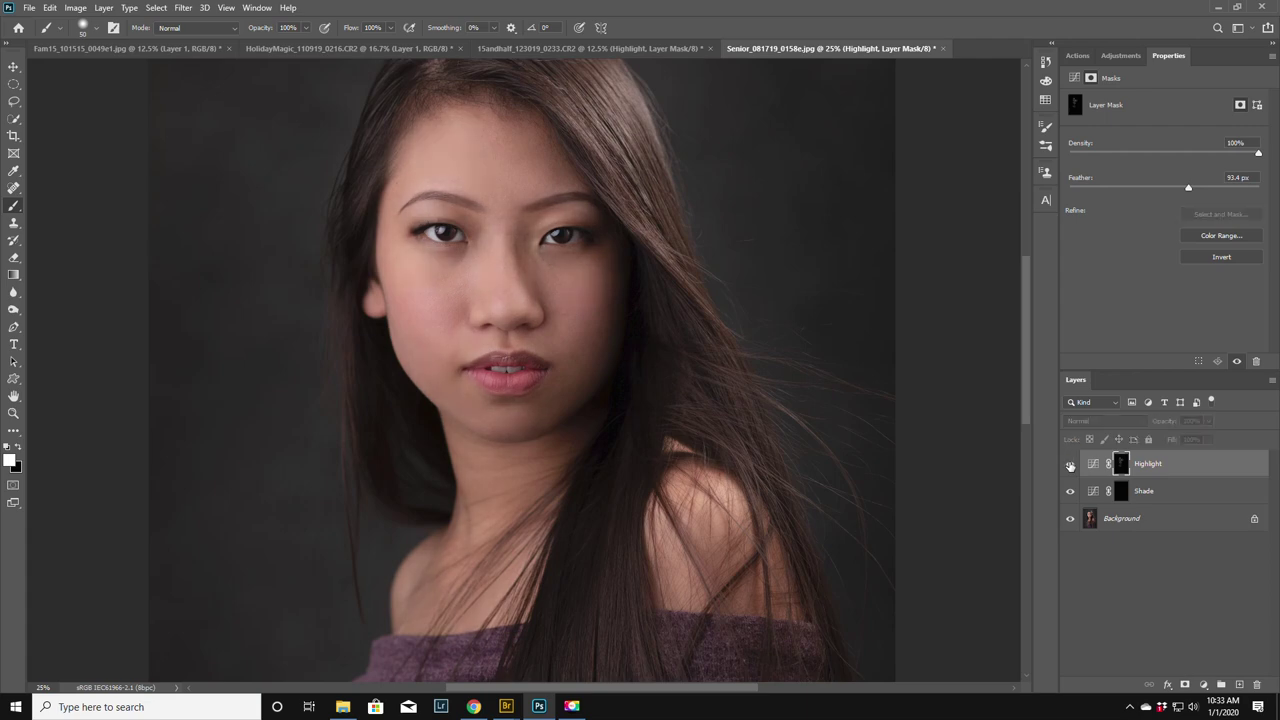
left_click(1070, 465)
left_click(1070, 465)
left_click(1070, 465)
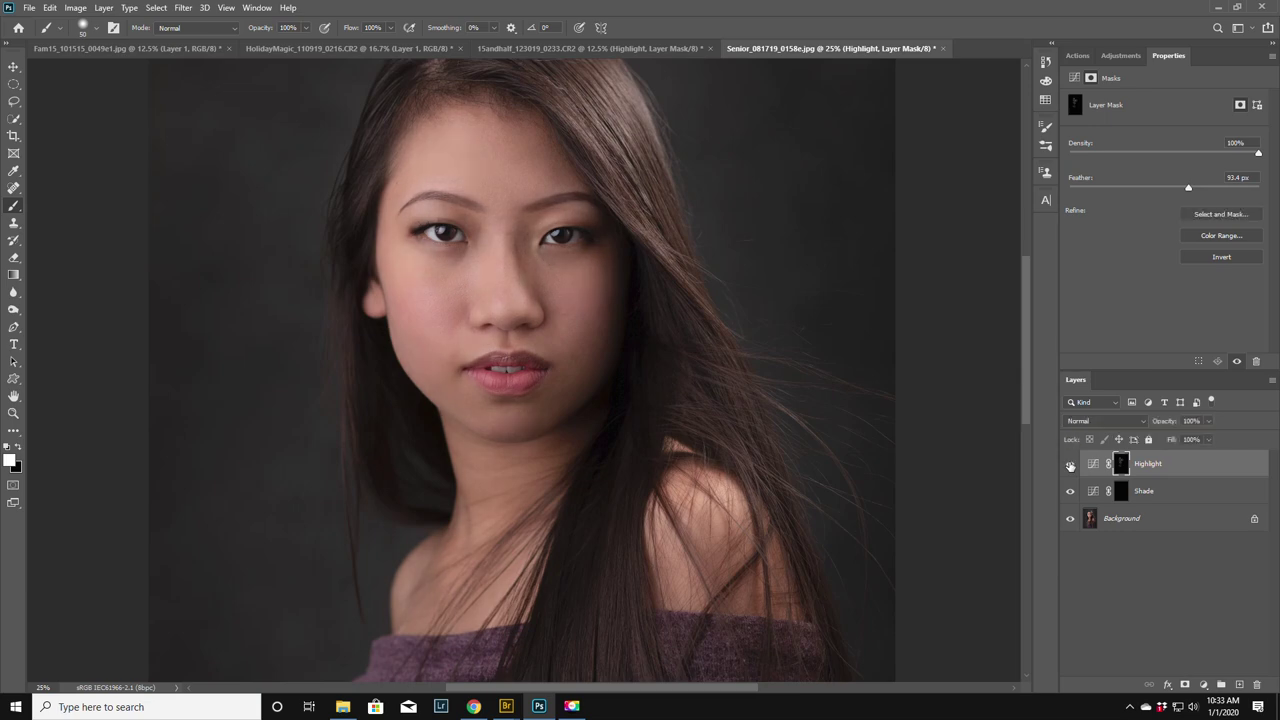
- Paint shading on both cheeks and the right eyebrow in the Shade mask, then feather it
left_click(1121, 491)
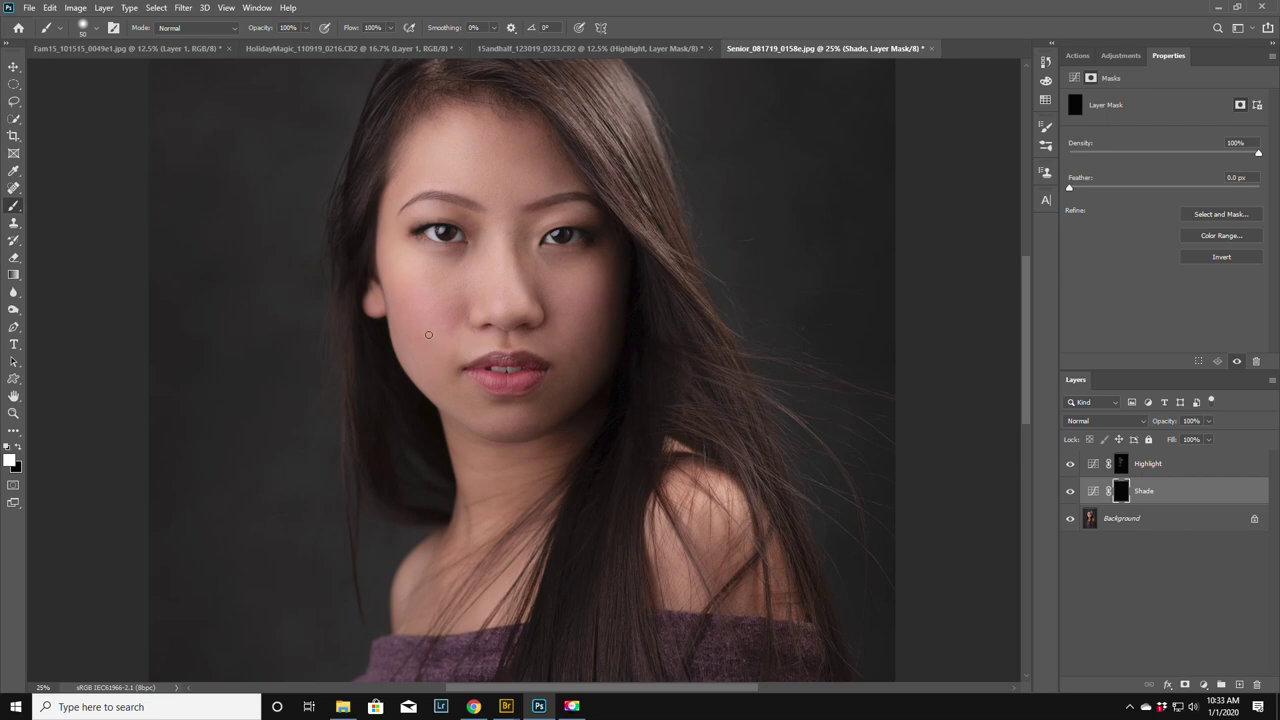
left_click_drag(421, 342, 380, 268)
left_click_drag(590, 340, 604, 329)
left_click_drag(530, 218, 569, 212)
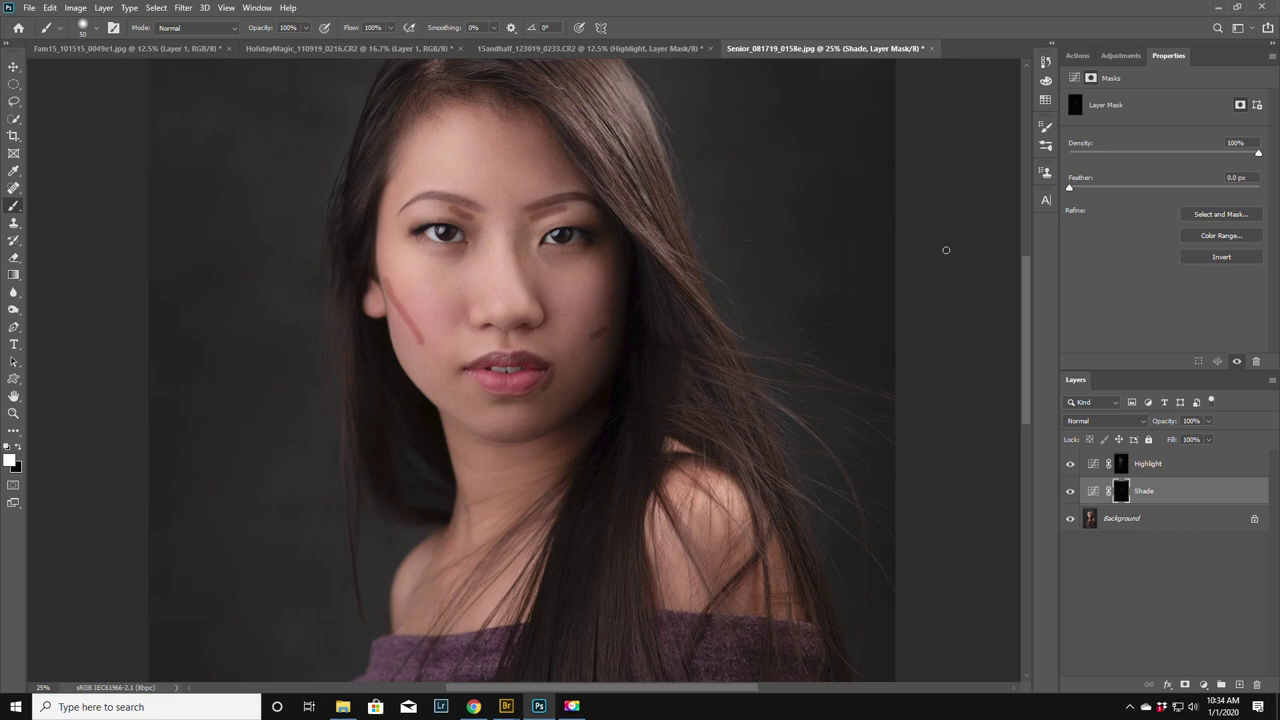
left_click_drag(1070, 190, 1177, 188)
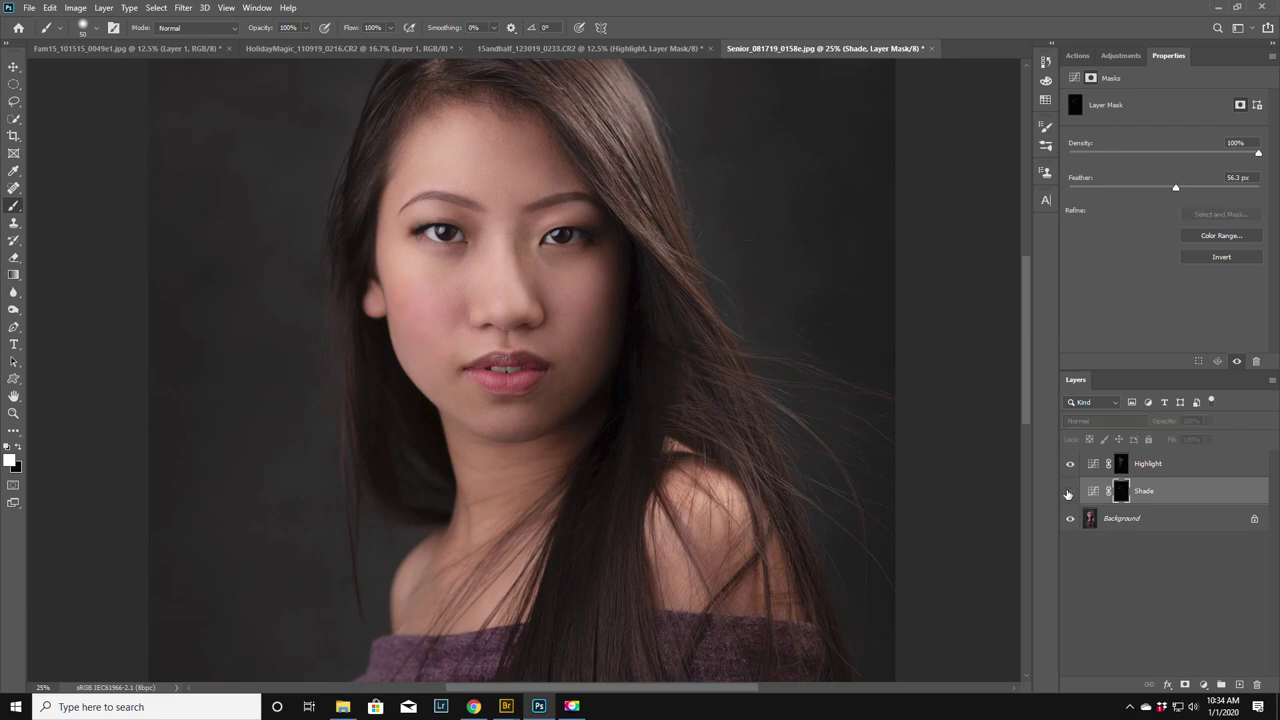
- Toggle the Shade layer on and off to compare, then switch to black with a 200 brush
left_click(1069, 491)
left_click(1069, 491)
left_click(1069, 491)
left_click(1069, 491)
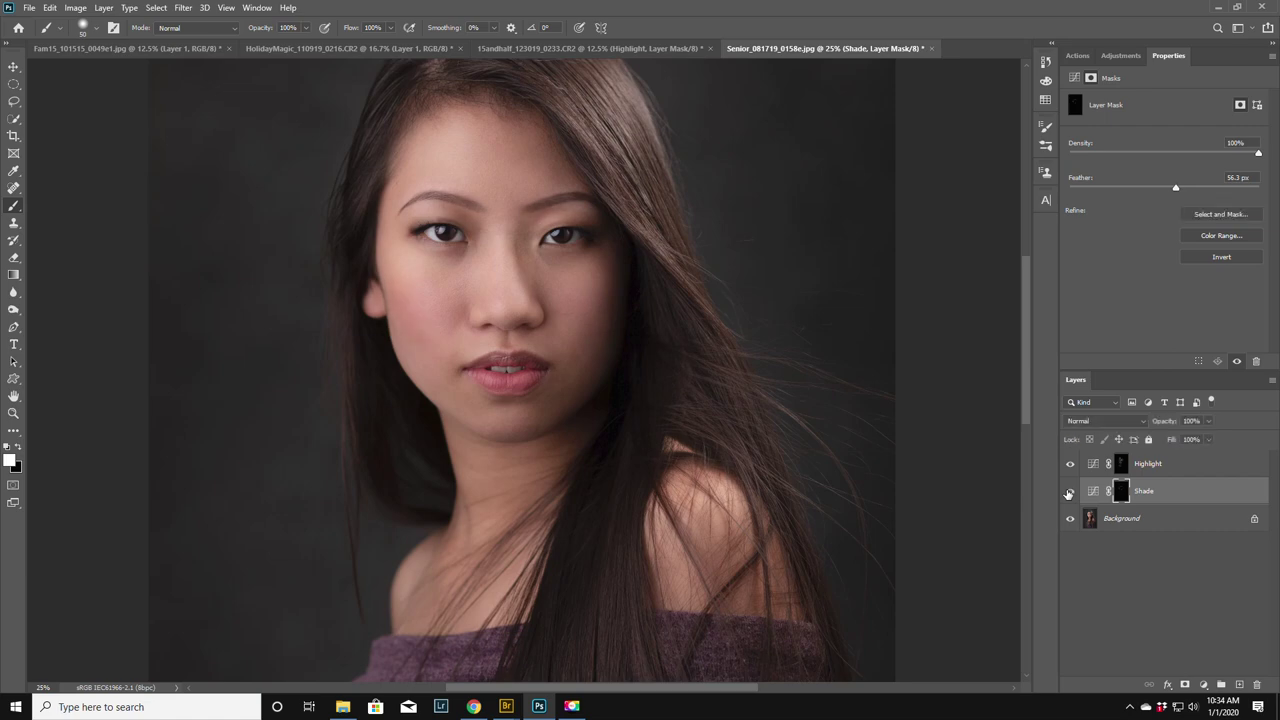
left_click(1069, 491)
left_click(1069, 491)
left_click(1069, 491)
left_click(1069, 491)
key("x")
key("bracketright")
key("bracketright")
key("bracketright")
key("bracketright")
key("bracketright")
key("bracketright")
key("bracketright")
key("bracketright")
key("bracketright")
- Compare the Shade layer on and off again, then return to white with a 150 brush
left_click(1071, 492)
left_click(1071, 492)
left_click(1071, 492)
left_click(1071, 492)
left_click(1071, 492)
left_click(1071, 492)
left_click(1071, 492)
left_click(1071, 492)
key("x")
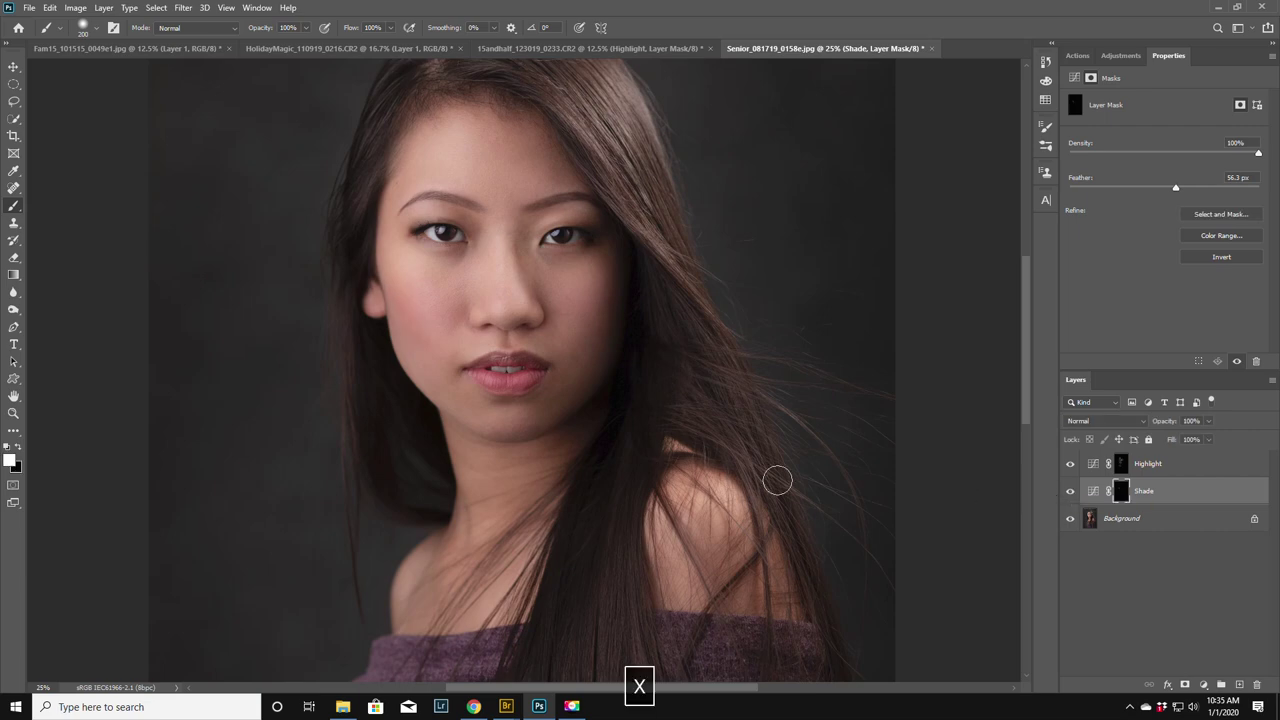
key("bracketleft")
key("bracketleft")
key("bracketleft")
key("bracketleft")
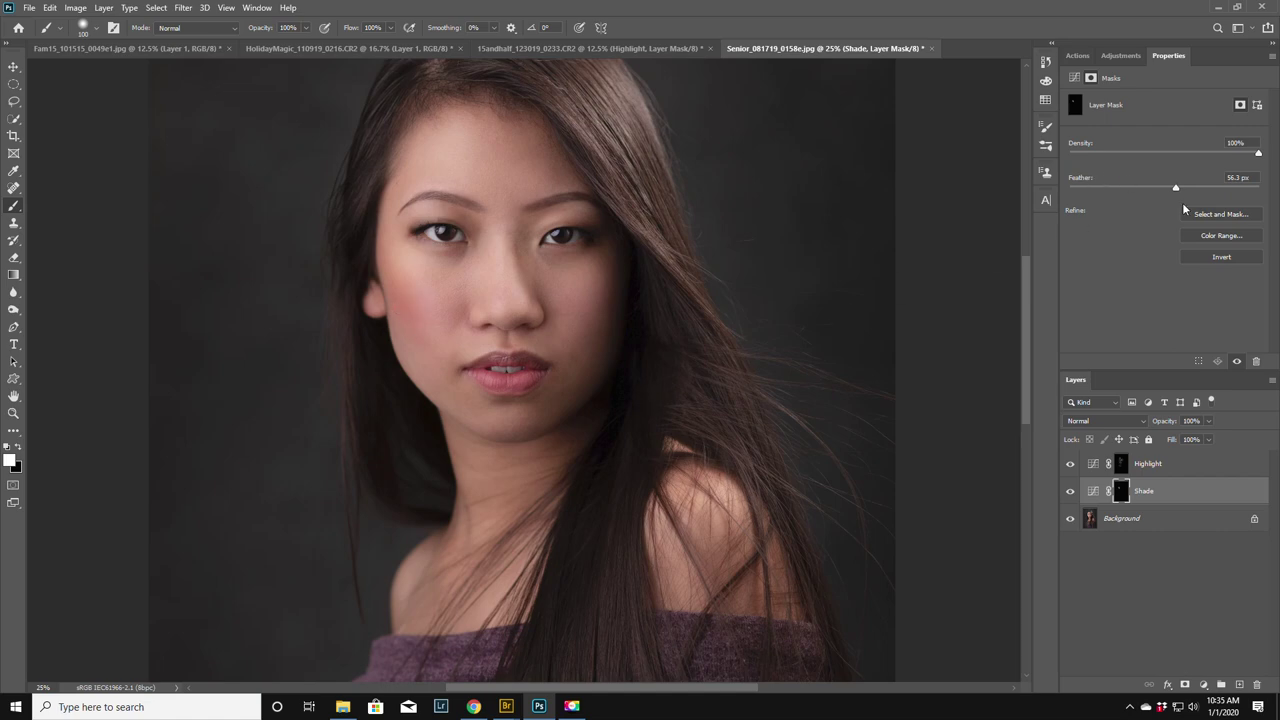
- Raise the Shade mask feather to 73.9 px and toggle the Shade layer to compare
left_click_drag(1175, 190, 1183, 192)
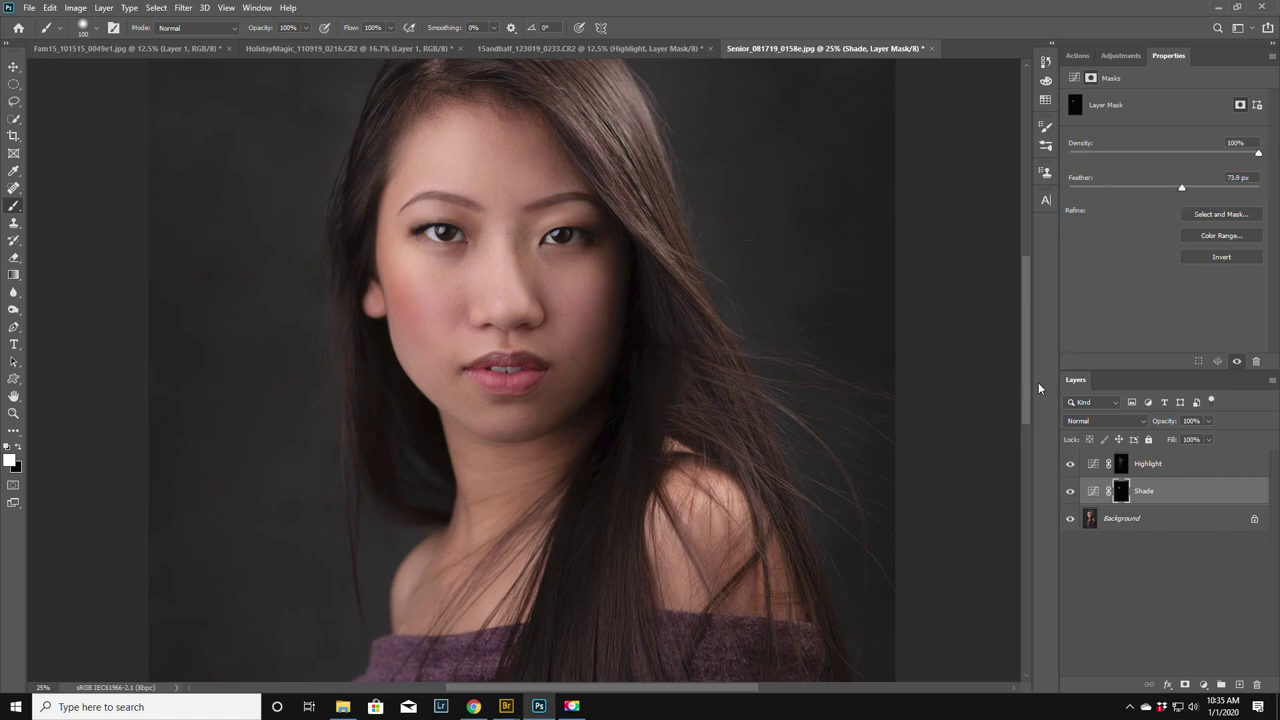
left_click(1070, 492)
left_click(1070, 492)
- Set the brush opacity to 28% and shrink the brush to 50
key("3")
key("2")
key("8")
key("bracketleft")
key("bracketleft")
key("bracketleft")
key("bracketleft")
key("bracketleft")
- Toggle the Shade layer twice more to compare, then select both Highlight and Shade layers
left_click(1070, 492)
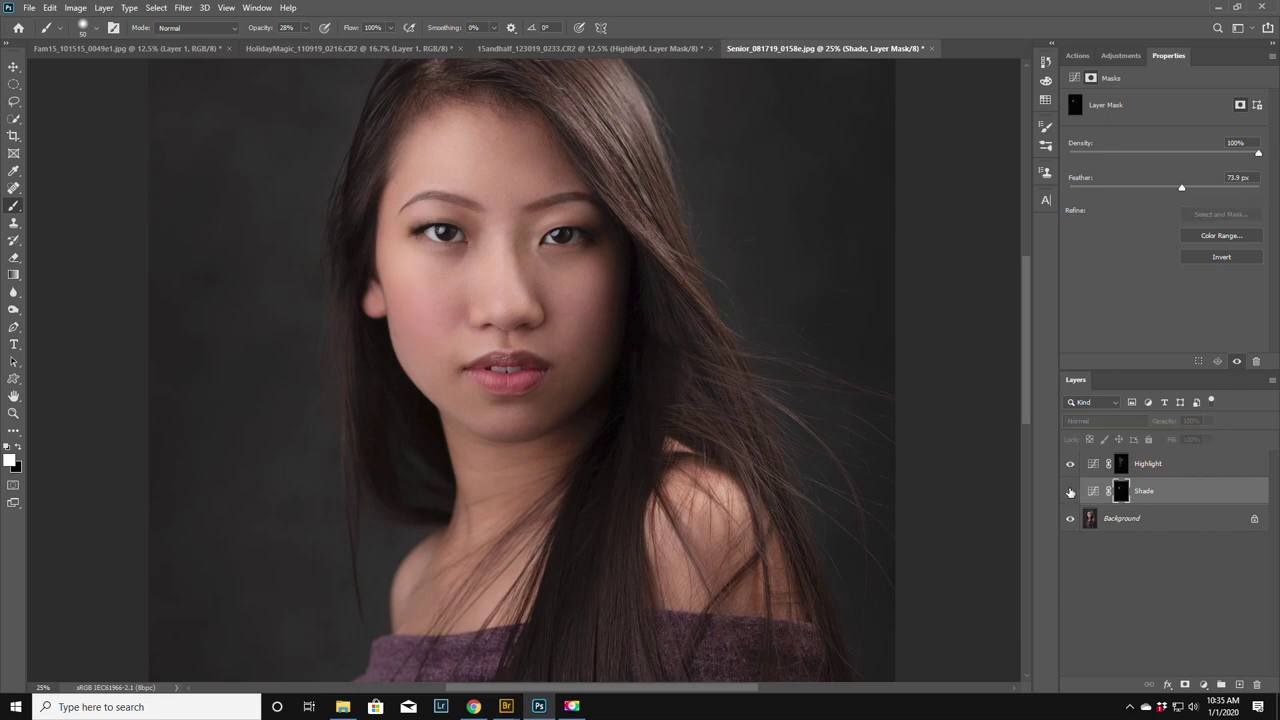
left_click(1070, 492)
left_click(1070, 492)
left_click(1070, 492)
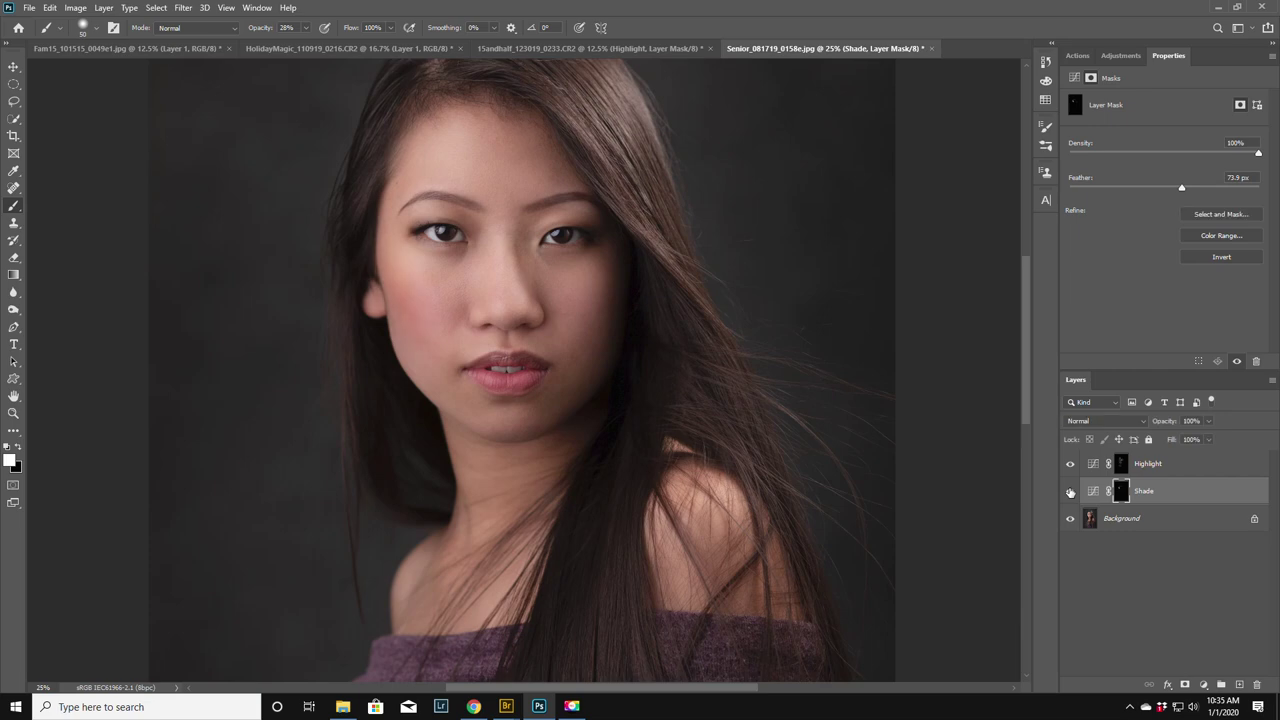
left_click(1169, 463, "ctrl")
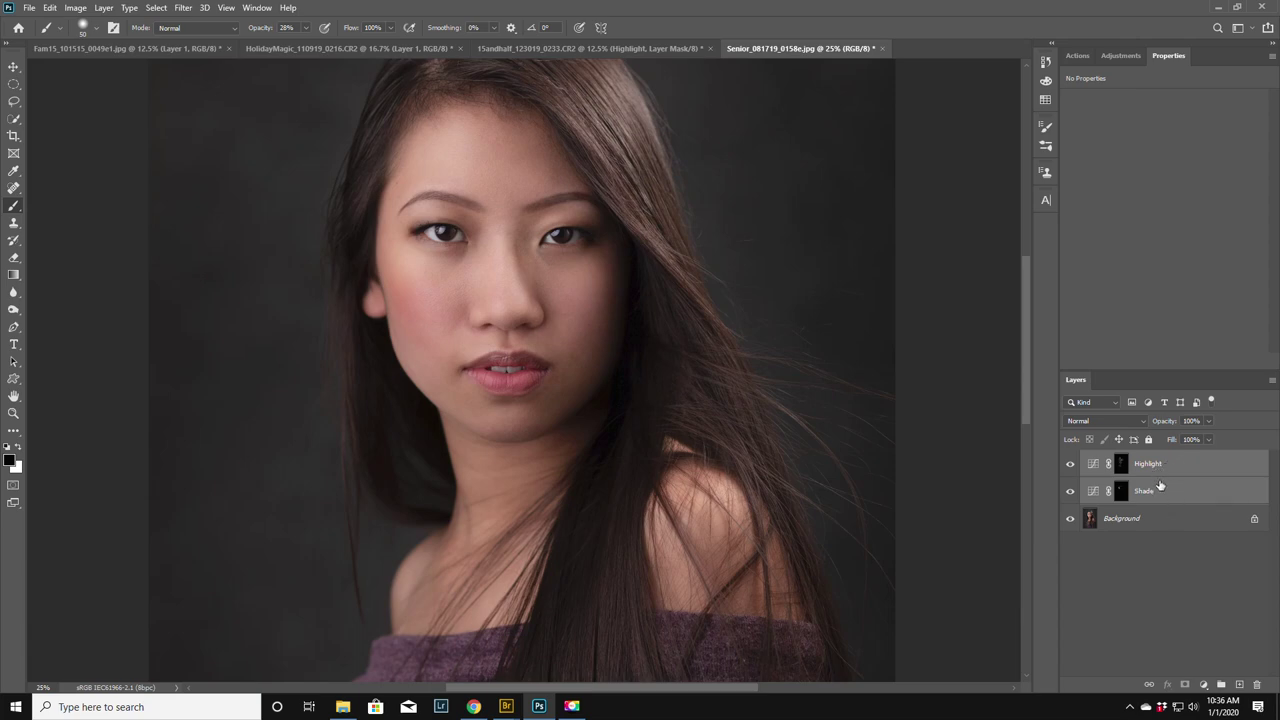
- Use Layer > Group Layers to place Highlight and Shade into Group 1
left_click(104, 9)
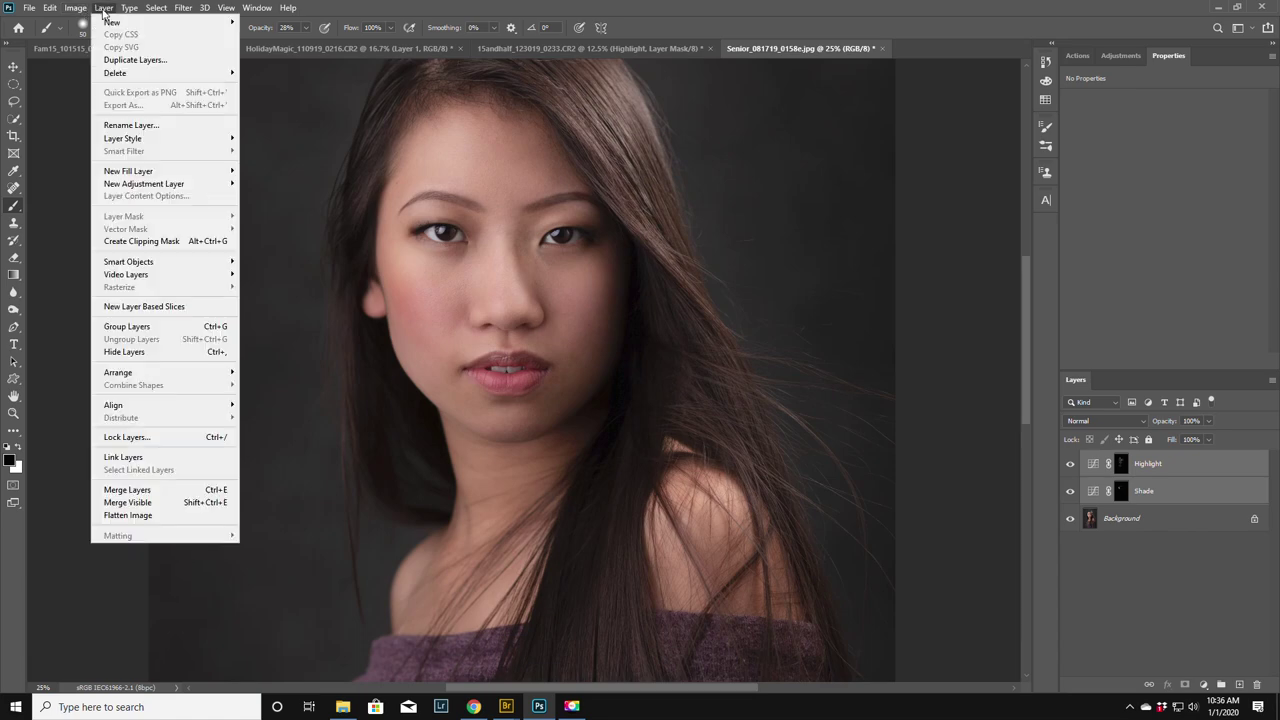
left_click(134, 328)
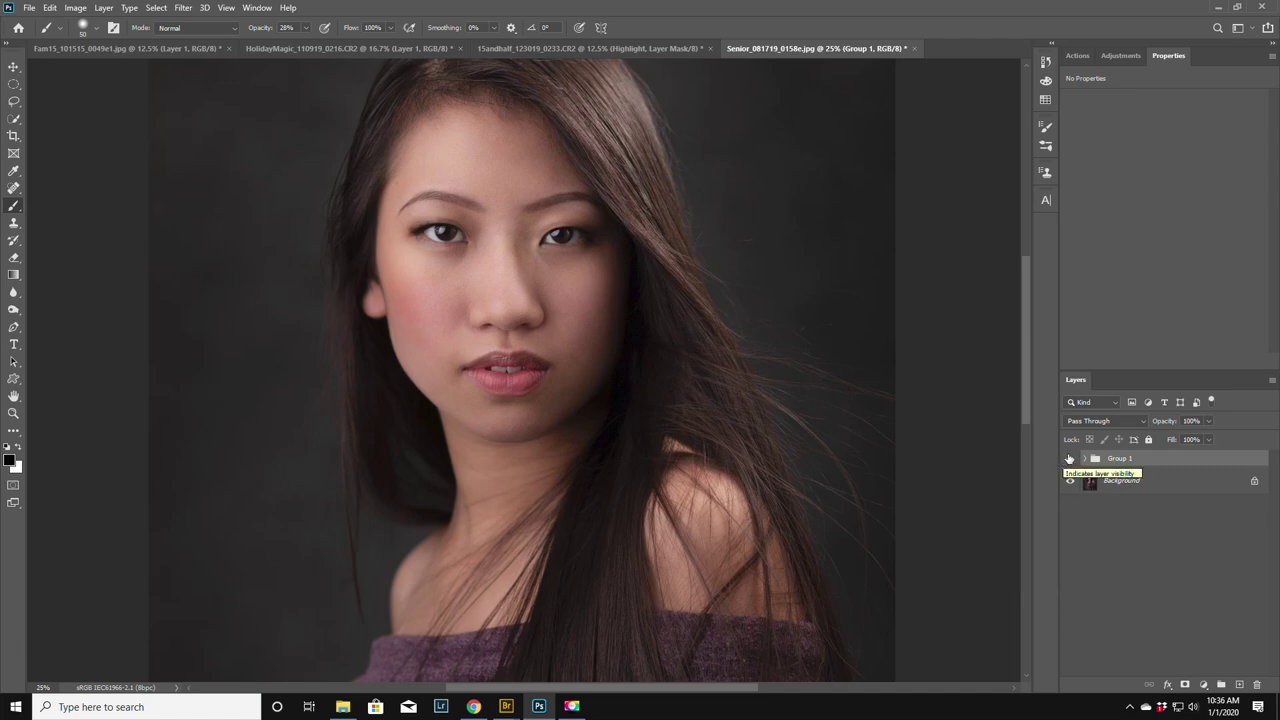
scroll(558, 374, "up", 1)
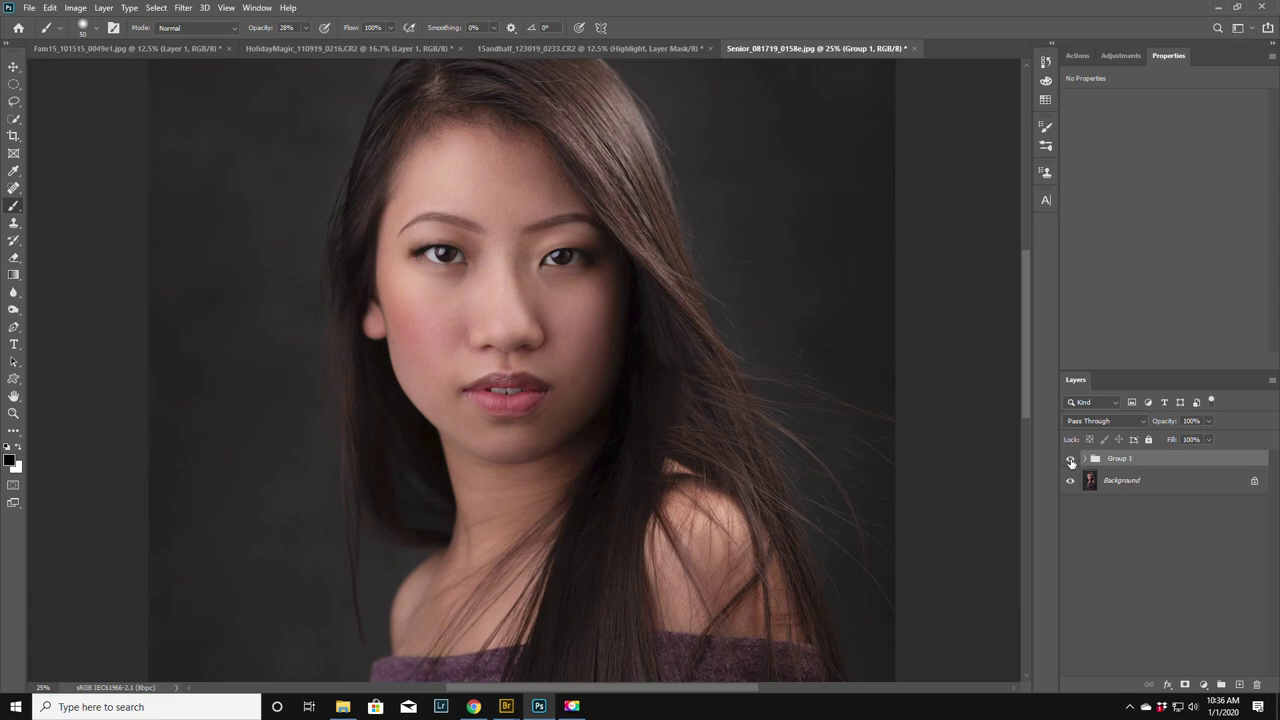
left_click(1071, 459)
left_click(1071, 459)
left_click(1071, 459)
left_click(1071, 459)
left_click(1071, 459)
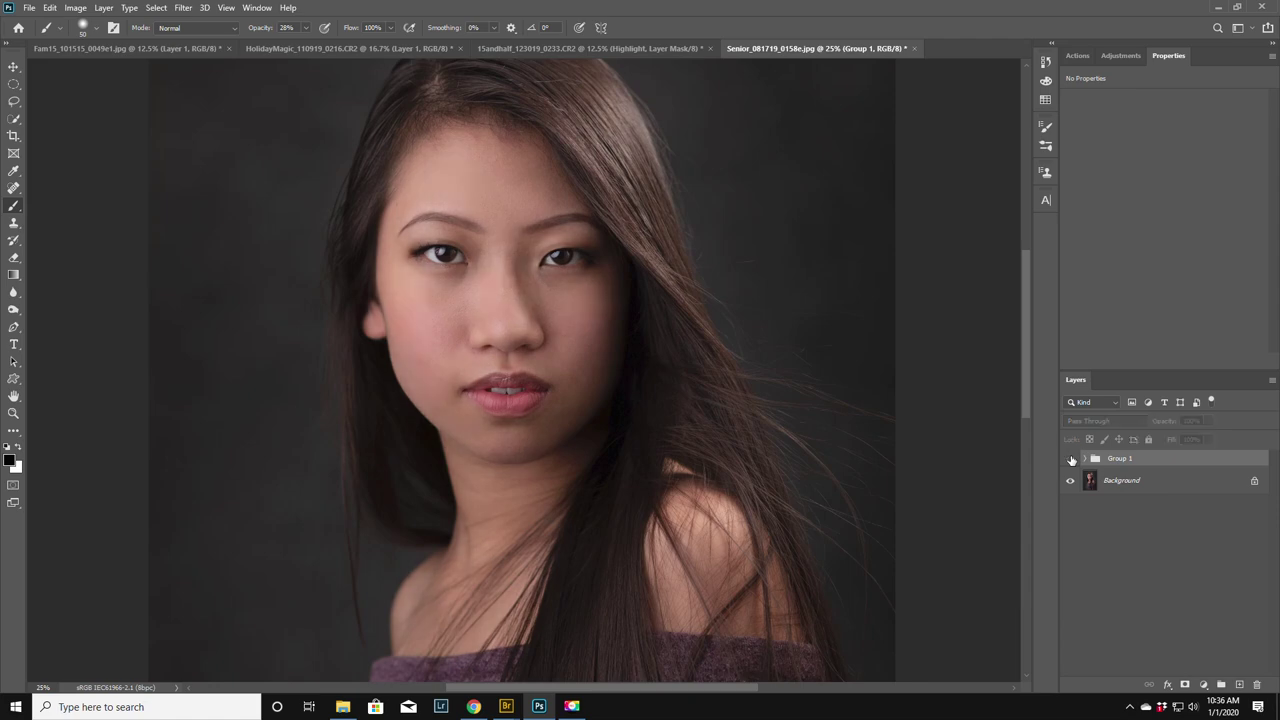
left_click(1071, 459)
left_click(1071, 459)
left_click(1071, 459)
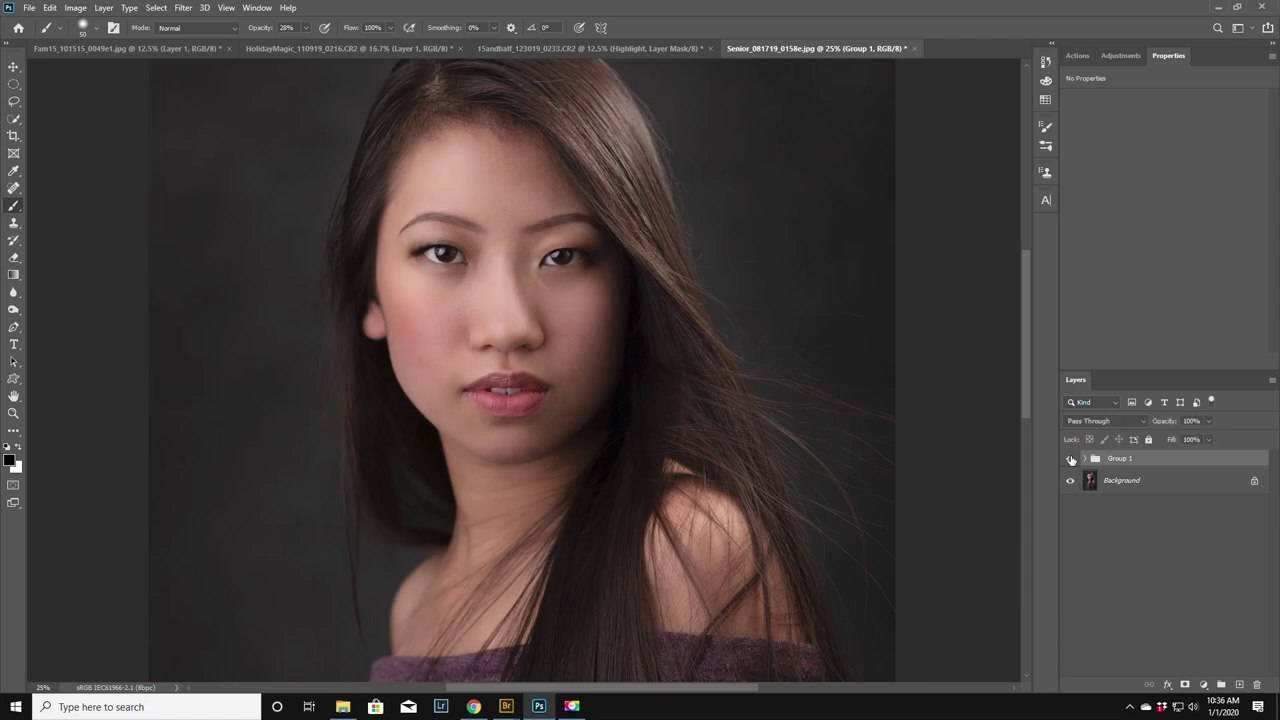
left_click(1071, 459)
left_click(1071, 459)
left_click(1070, 461)
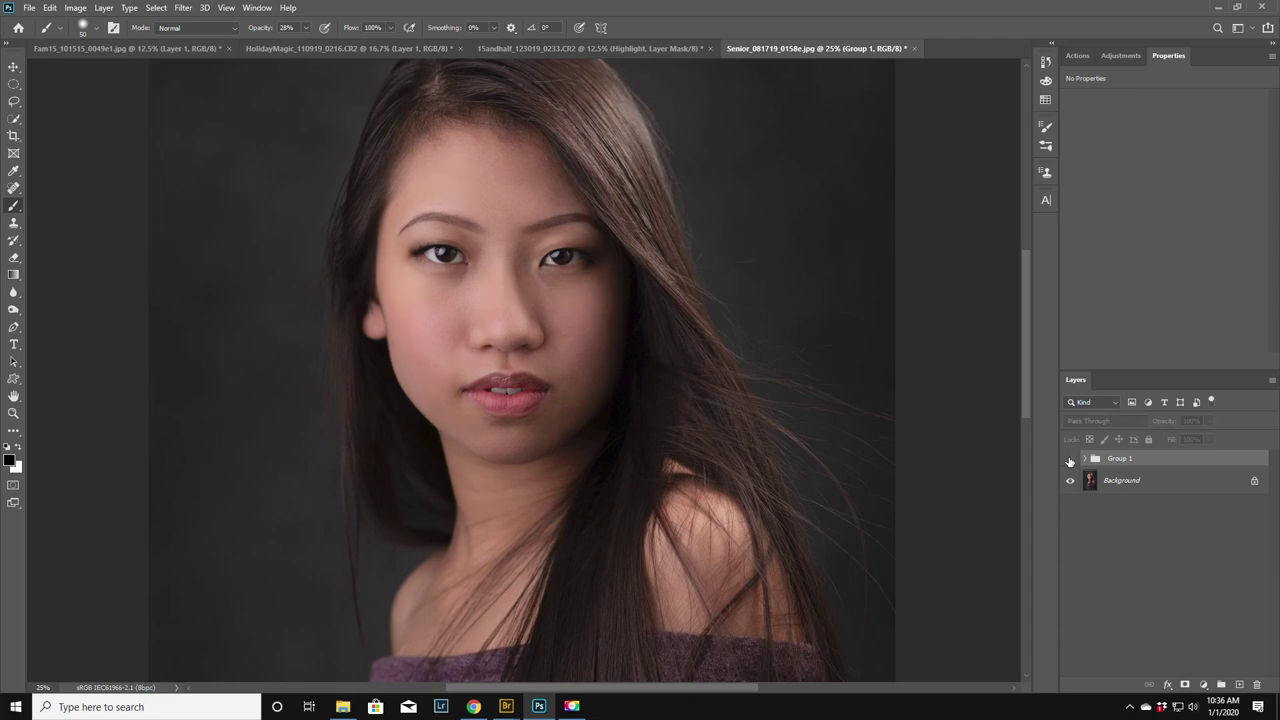
left_click(1070, 461)
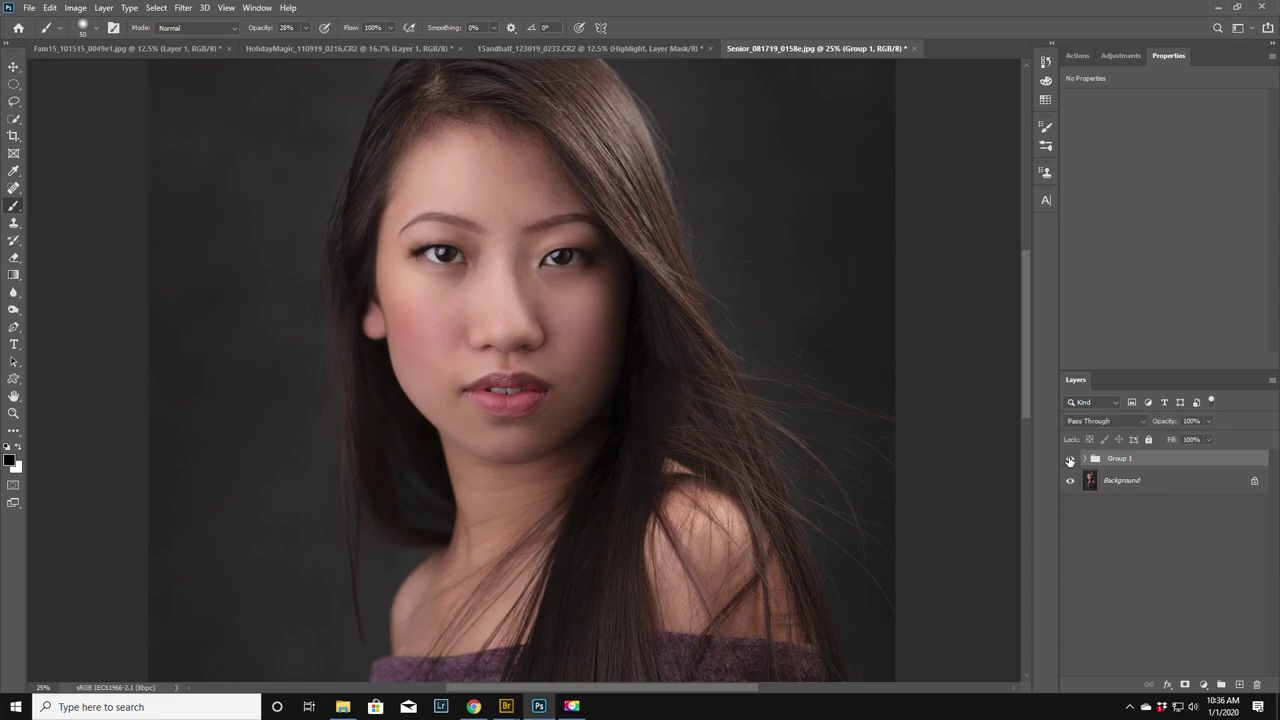